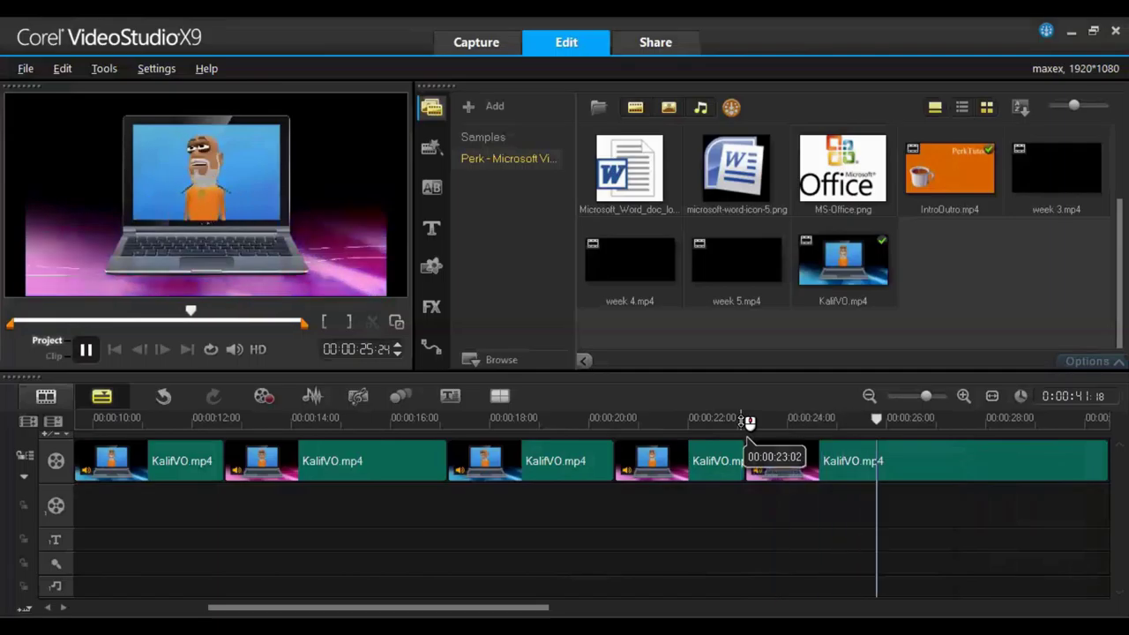
- Split the last KalifVO clip on the video track at about 28 seconds
key("space")
right_click(995, 464)
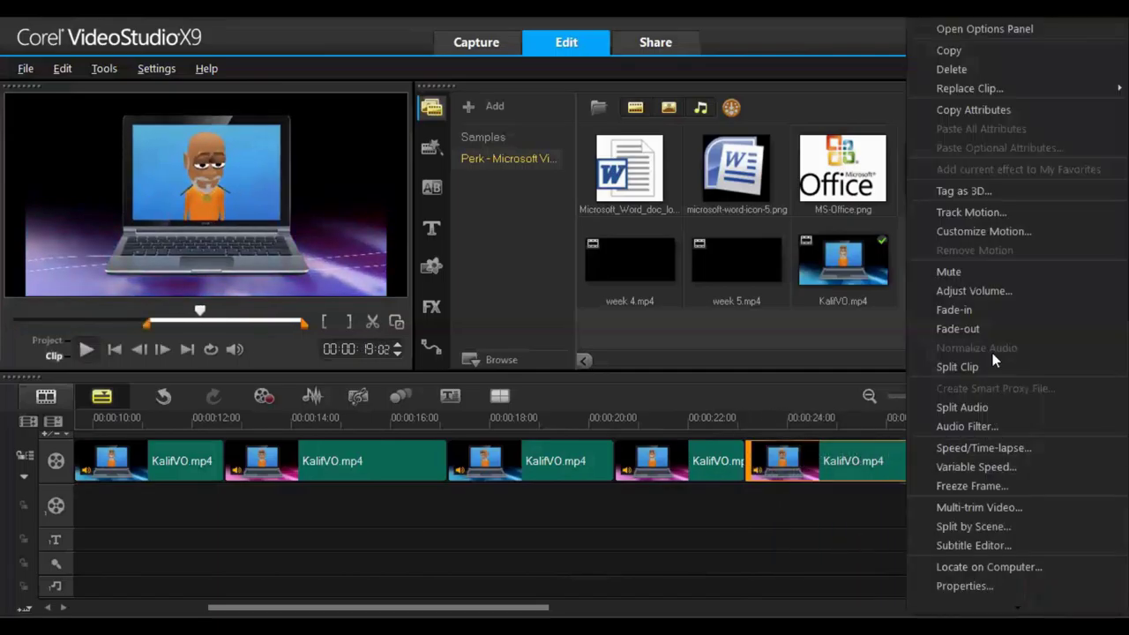
left_click(970, 365)
- Find the next break in the remaining KalifVO footage and split the clip at about 31 seconds
left_click(869, 420)
key("space")
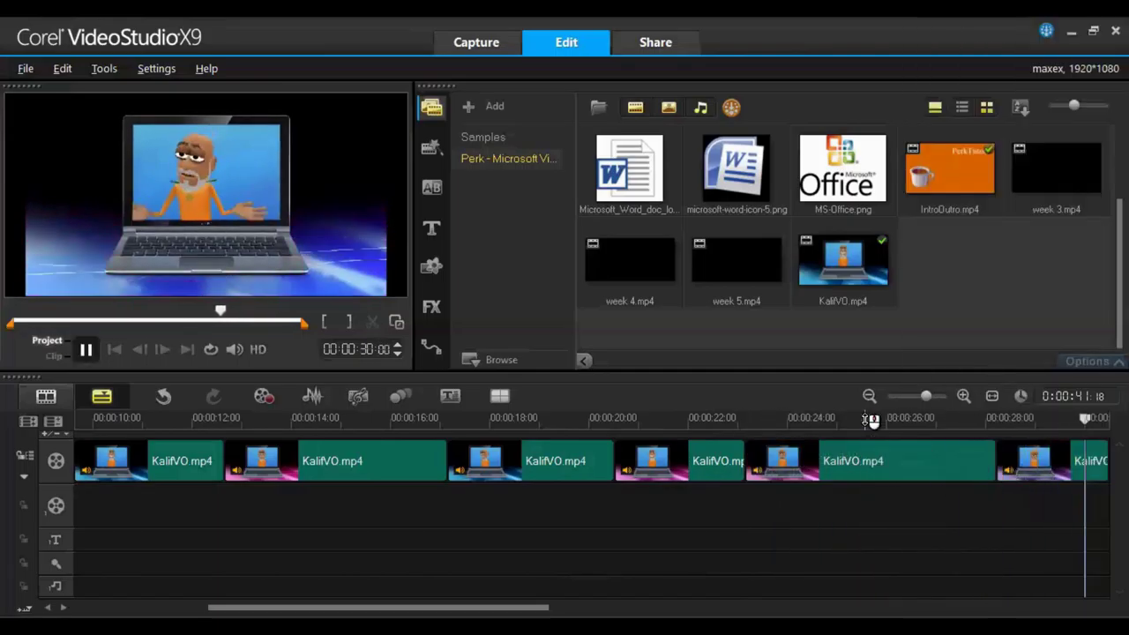
key("space")
left_click(589, 420)
key("space")
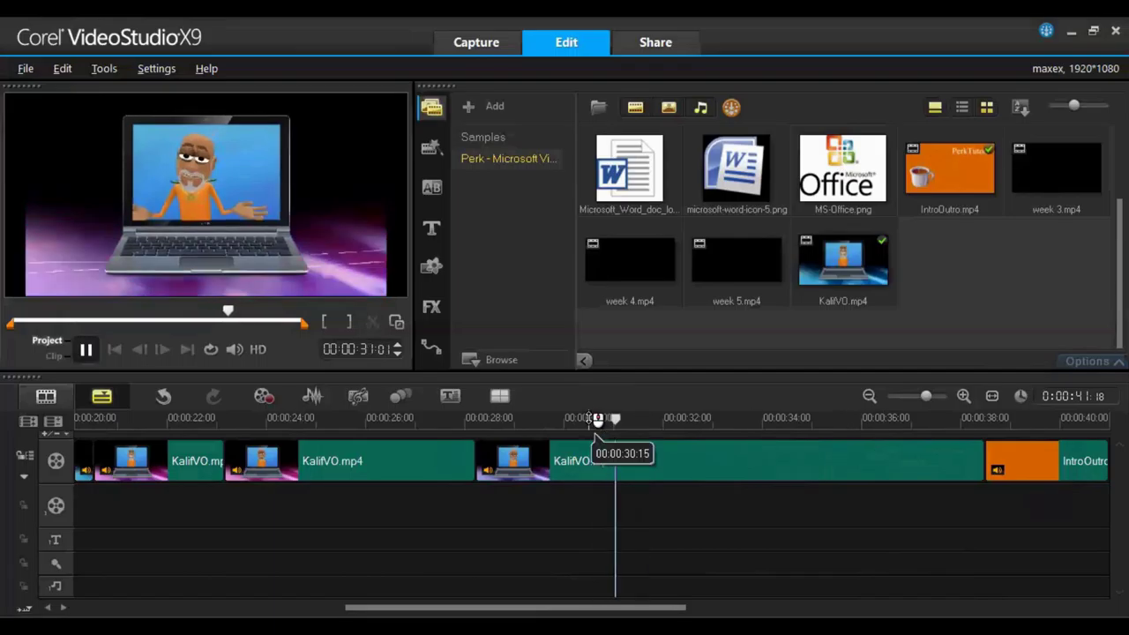
key("space")
right_click(621, 464)
left_click(669, 366)
- Split the remaining KalifVO clip at about 33.5 seconds on the timeline
left_click(516, 419)
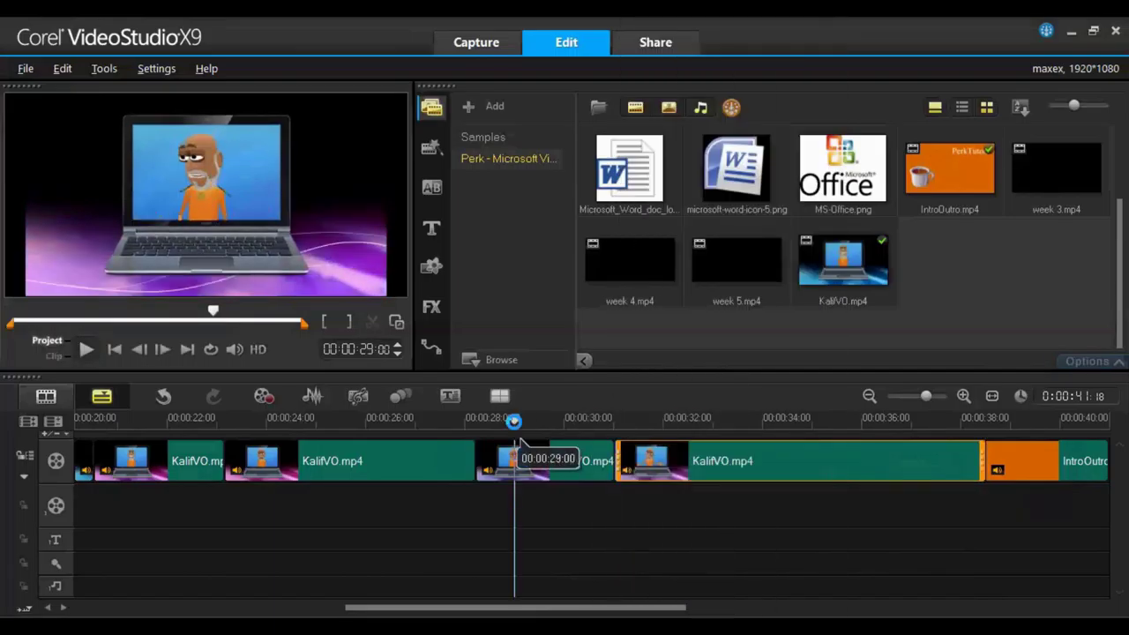
key("space")
key("space")
right_click(730, 452)
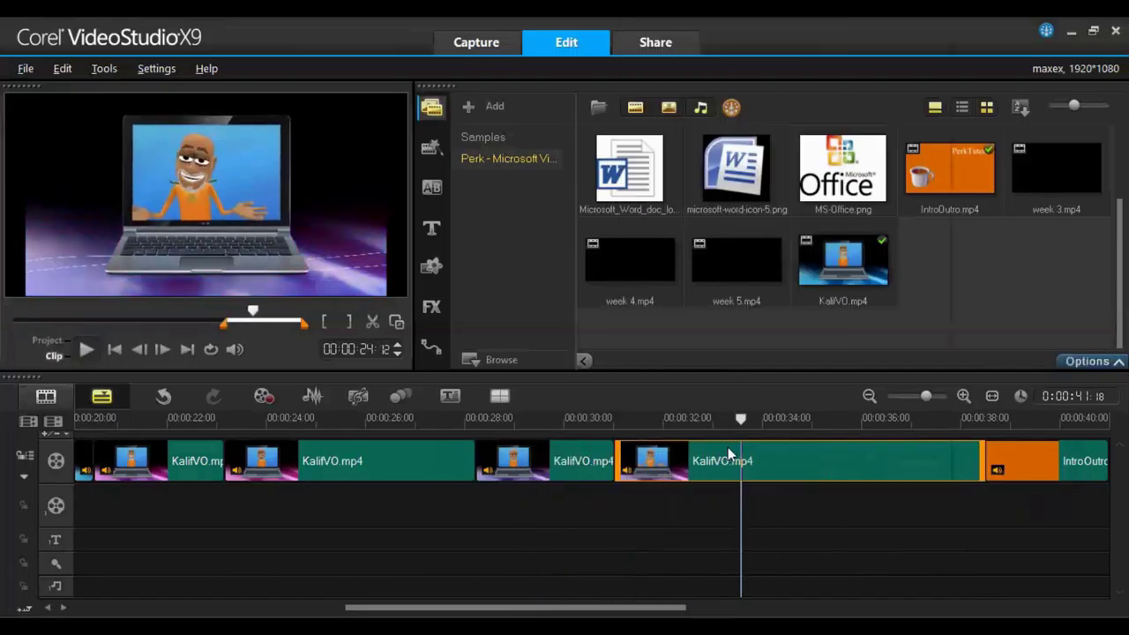
left_click(776, 366)
- Trim the end of the last KalifVO segment before the closing IntroOutro clip
left_click(600, 420)
key("space")
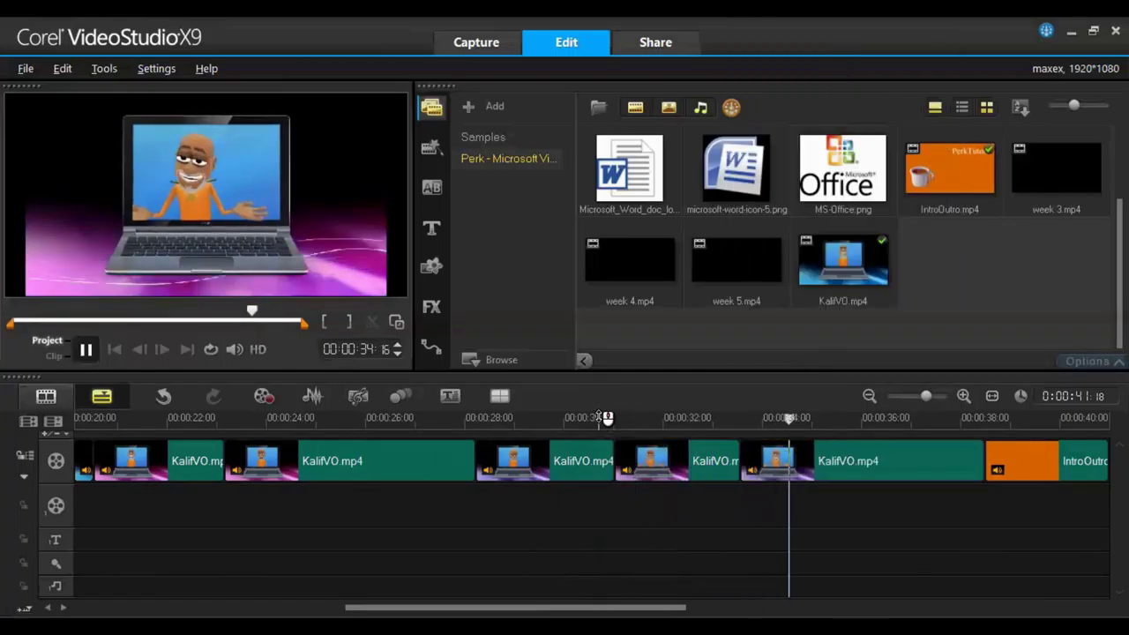
left_click(928, 450)
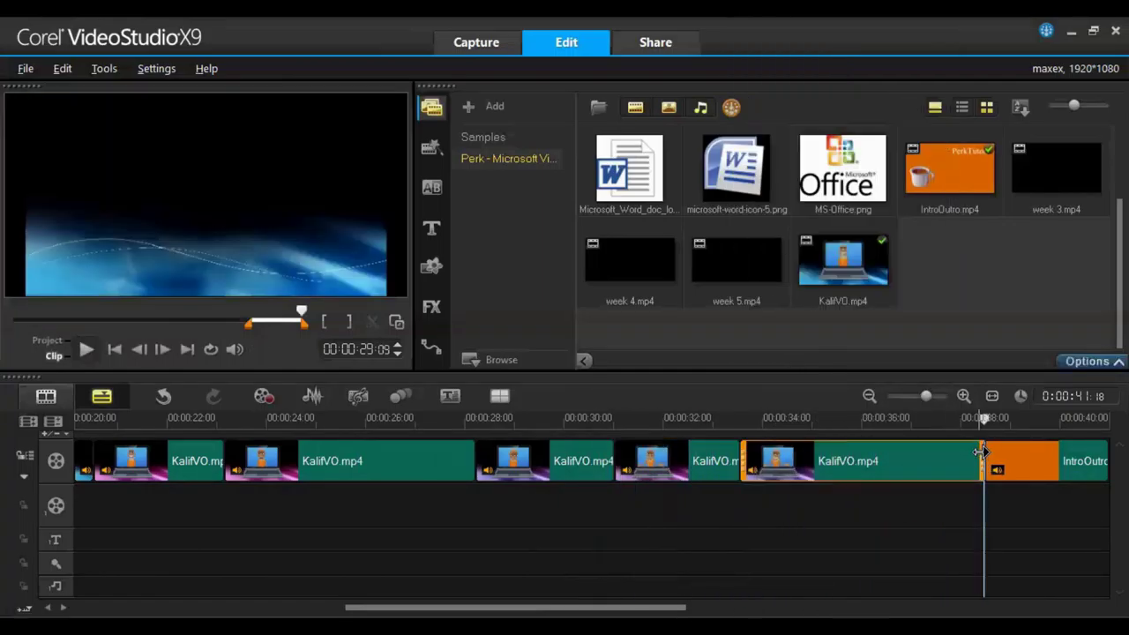
left_click_drag(983, 459, 907, 461)
left_click_drag(782, 423, 194, 478)
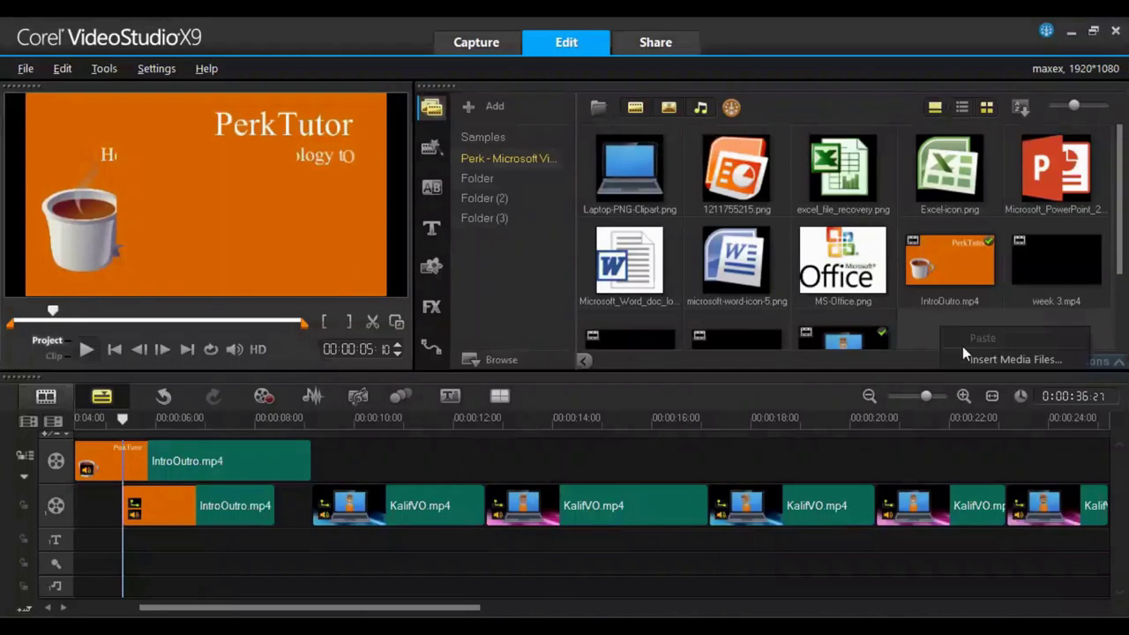
- Import Combination5 from the CLIPS folder into the library and place it on the video track after the opening IntroOutro clip
left_click(972, 365)
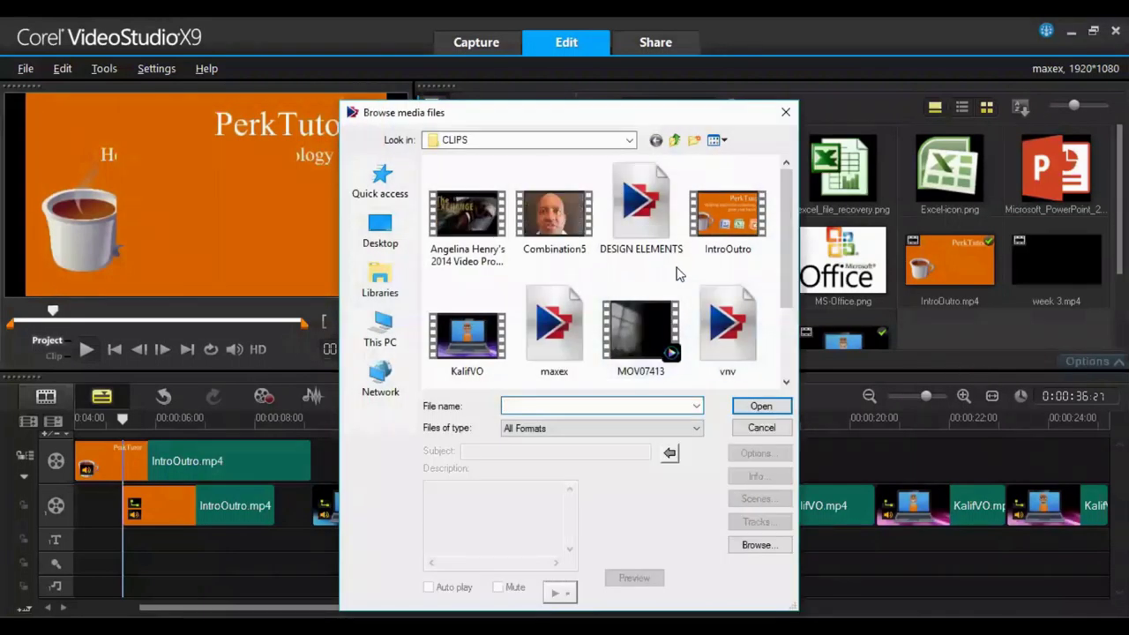
left_click(520, 223)
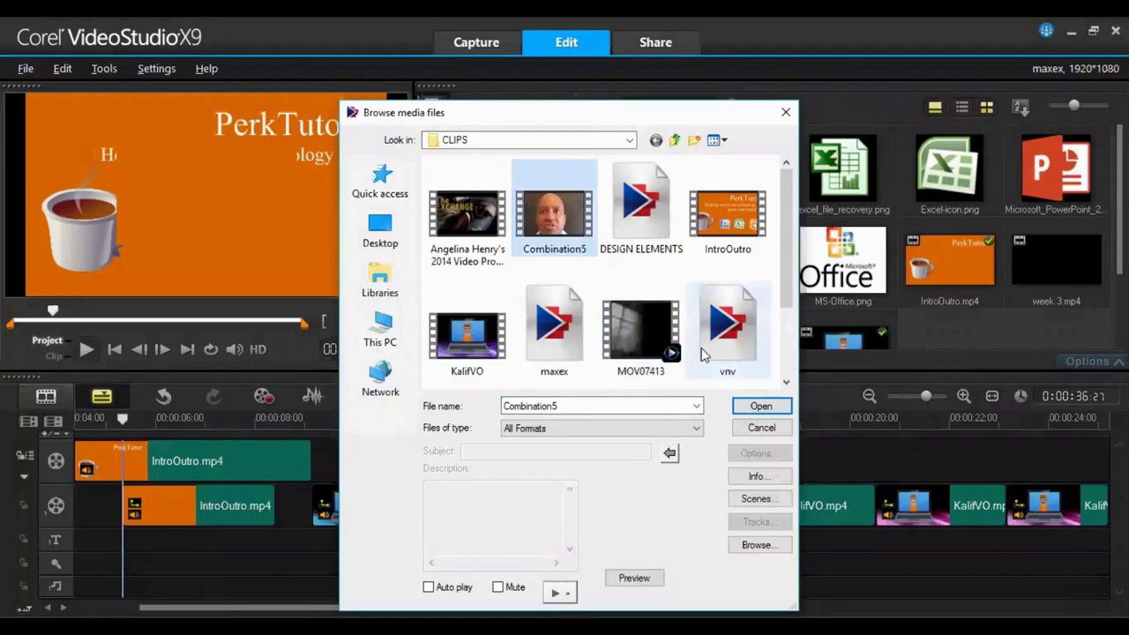
left_click(760, 406)
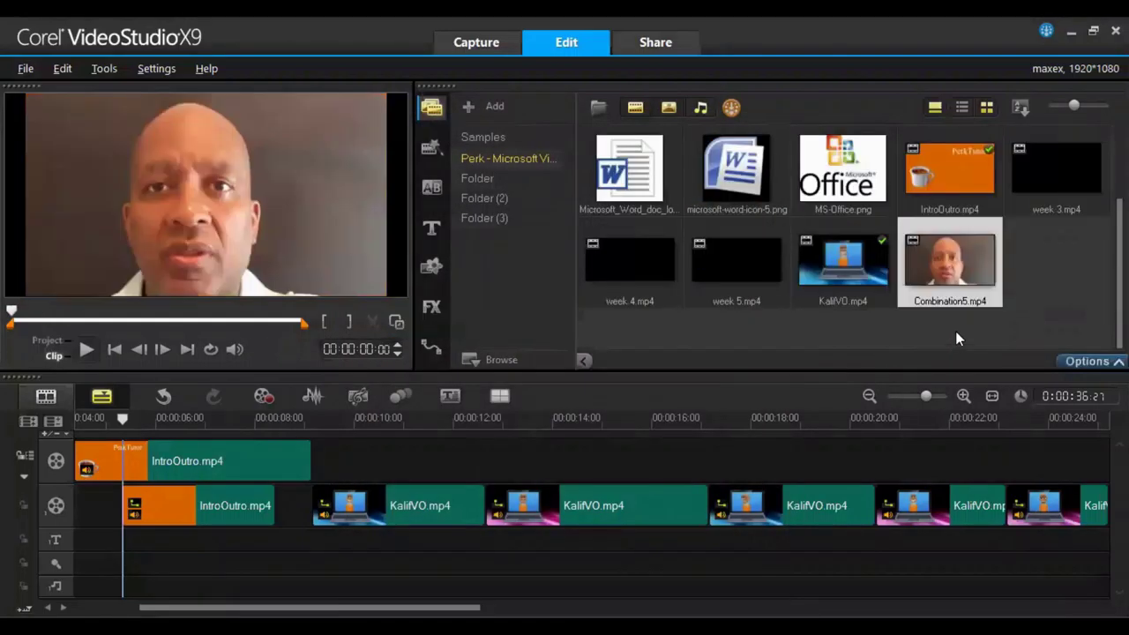
left_click_drag(464, 482, 462, 460)
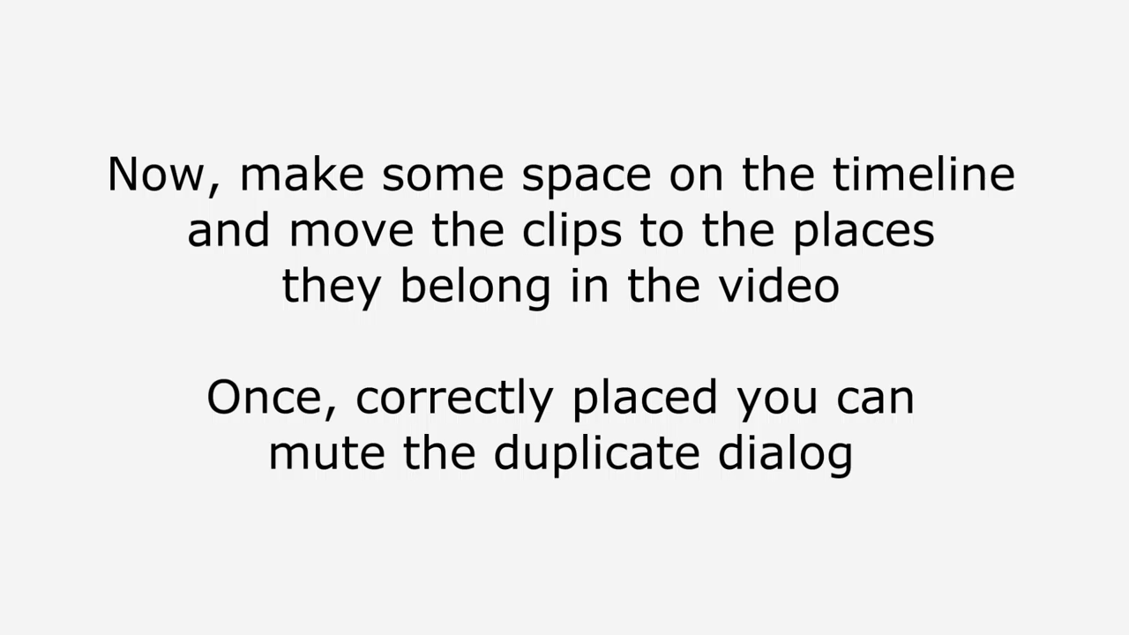
- Move the second and following KalifVO overlay clips together farther along the timeline, and the first one to about 15 seconds
left_click(631, 500)
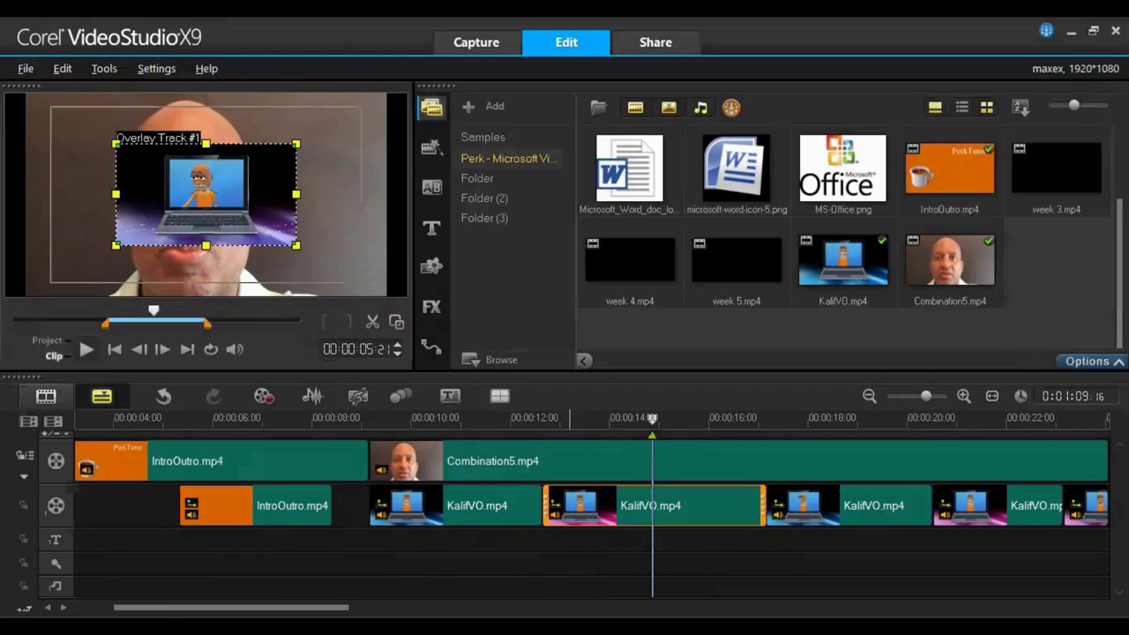
scroll(569, 512, "down", 5)
left_click(529, 515, "shift")
left_click_drag(530, 515, 1094, 501)
scroll(704, 505, "up", 20)
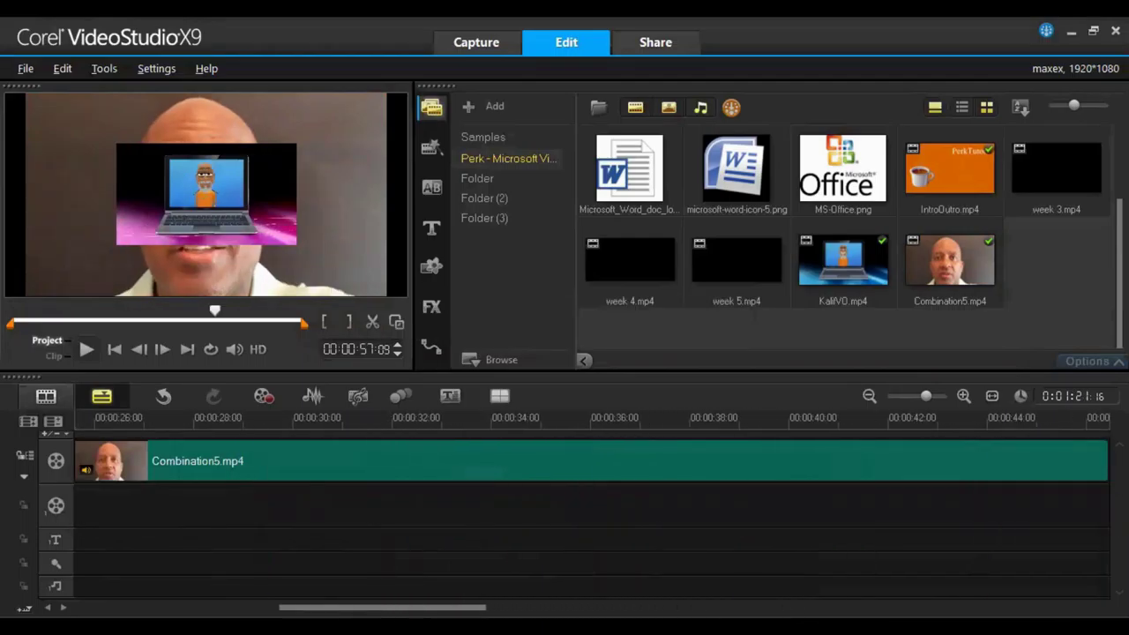
left_click_drag(190, 490, 473, 505)
- Mute the first KalifVO overlay clip and enlarge it to fill the screen
right_click(474, 506)
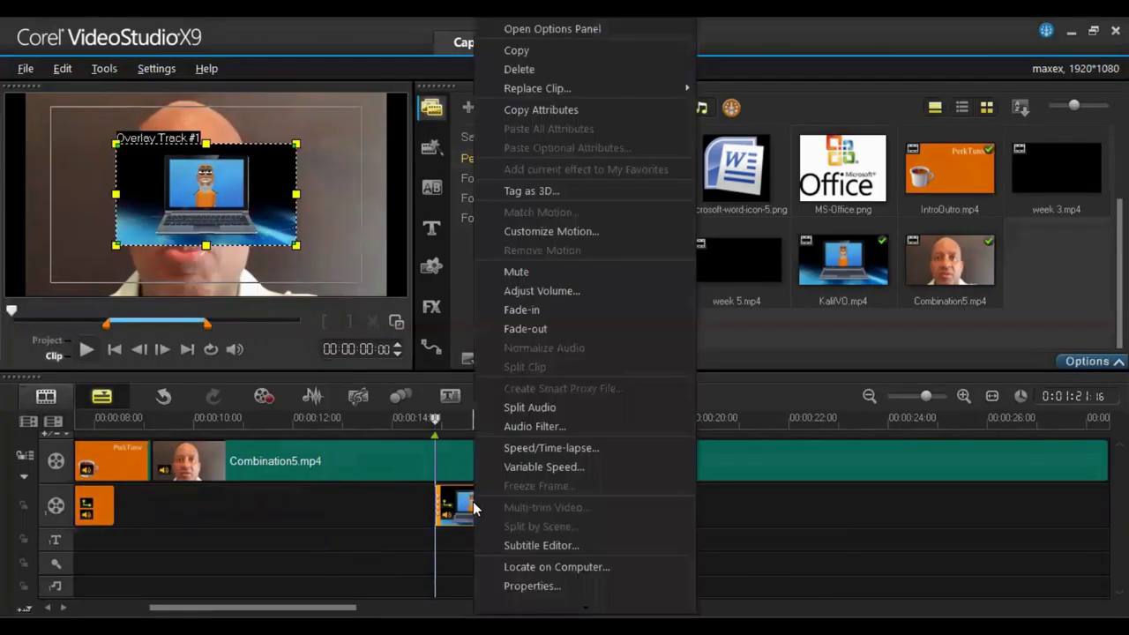
right_click(244, 192)
left_click(299, 325)
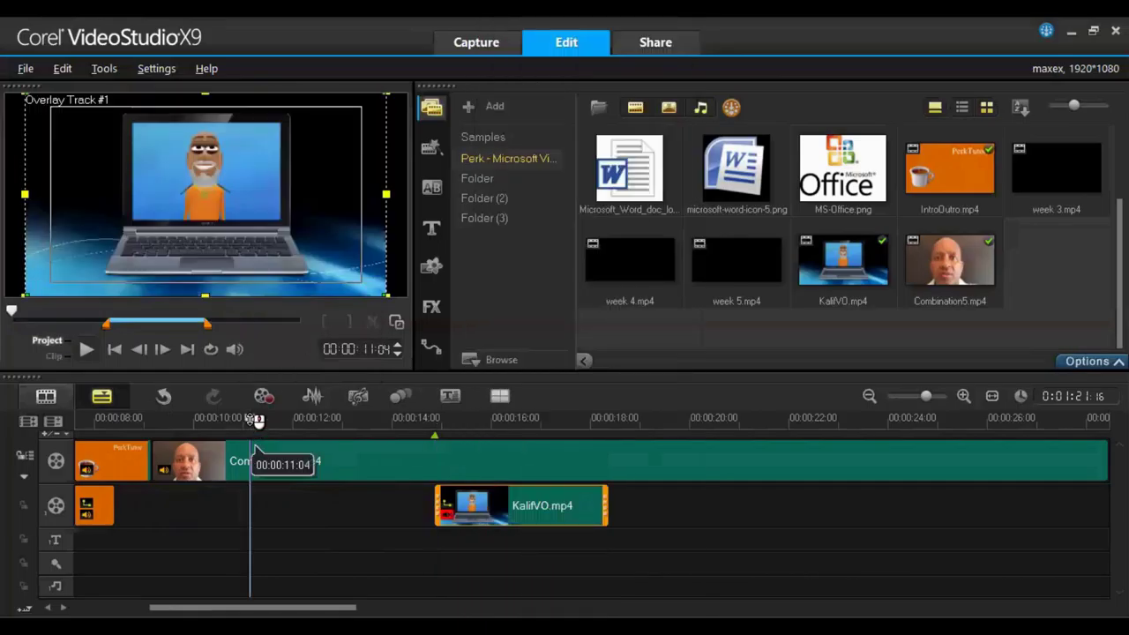
- Move the second KalifVO overlay clip to the cue marker at about 27 seconds and enlarge it to fill the screen
key("space")
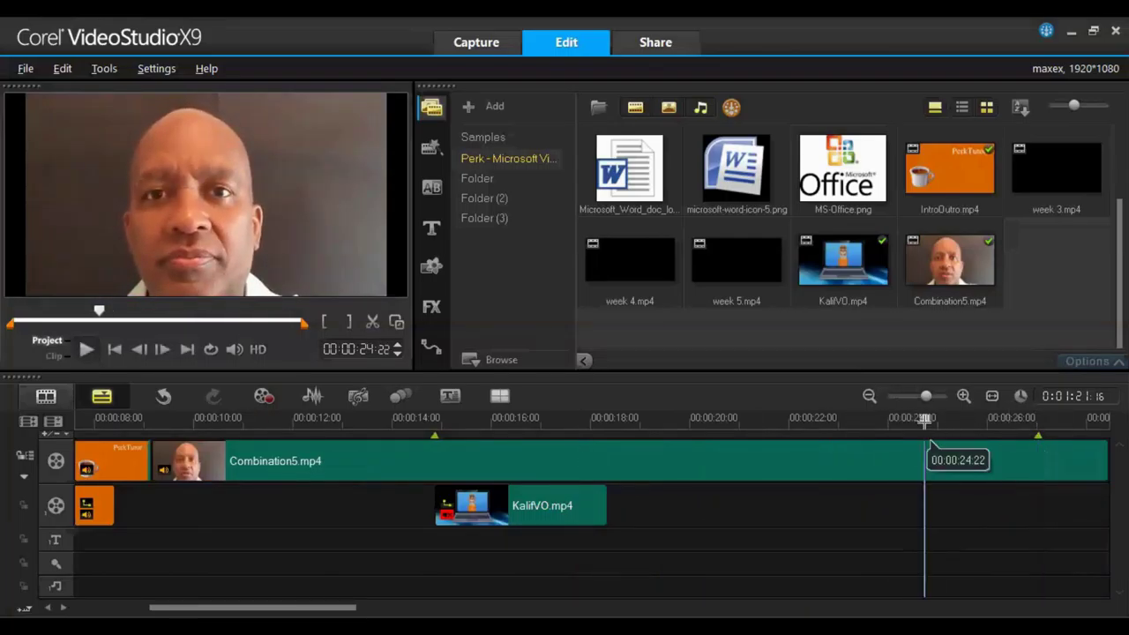
key("space")
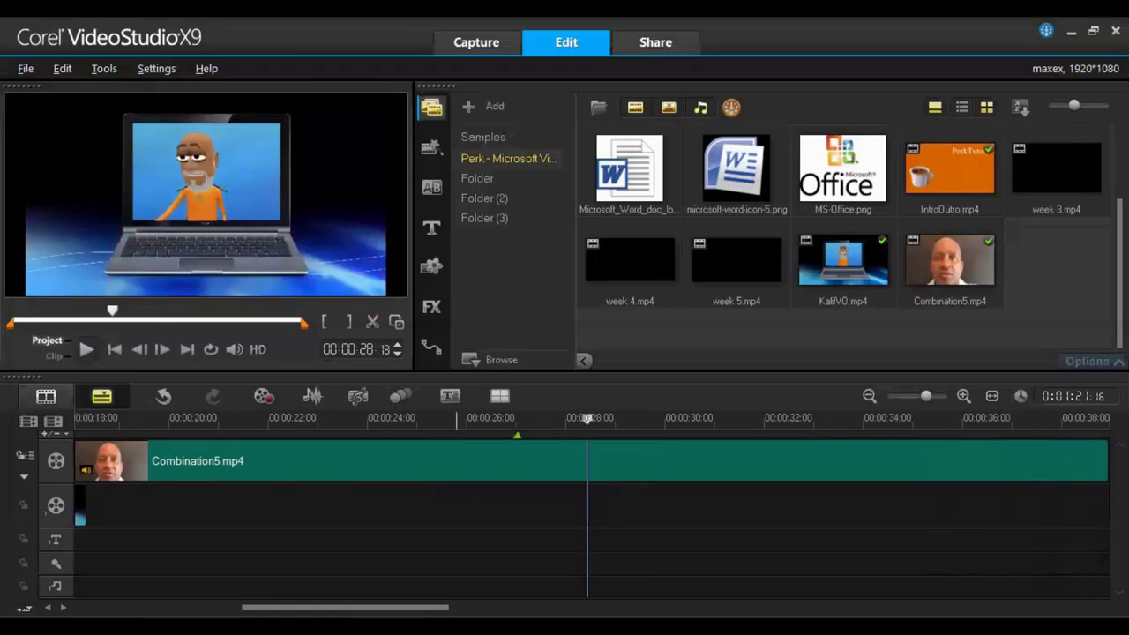
scroll(950, 546, "down", 5)
left_click_drag(988, 512, 838, 528)
right_click(220, 180)
left_click(251, 326)
- Mute the second KalifVO overlay clip and play back the section around it
left_click(360, 422)
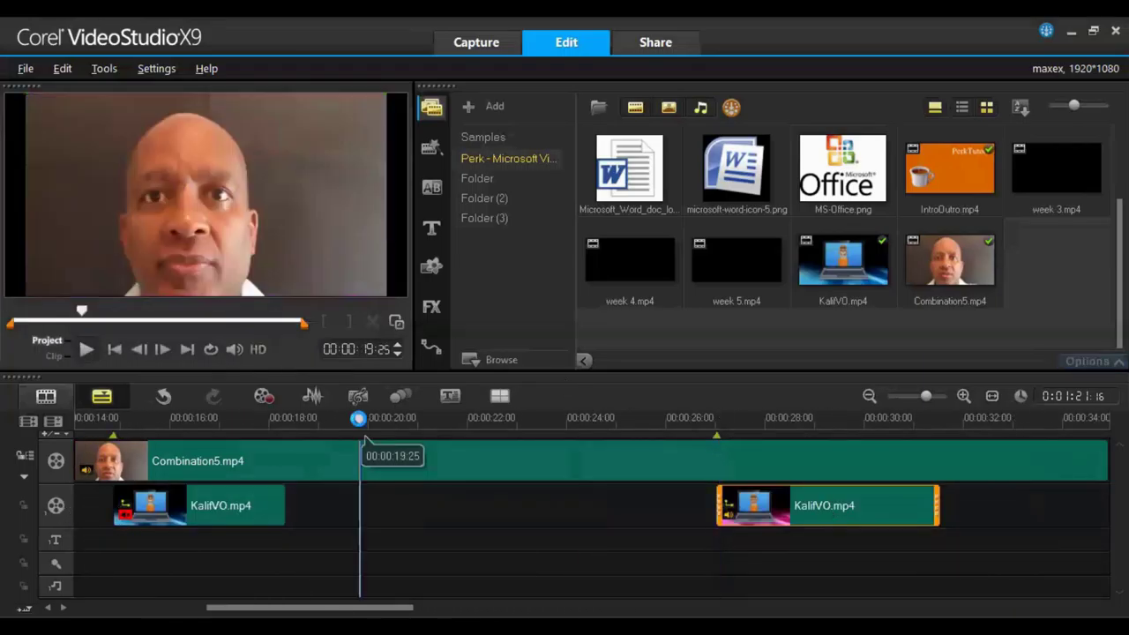
key("space")
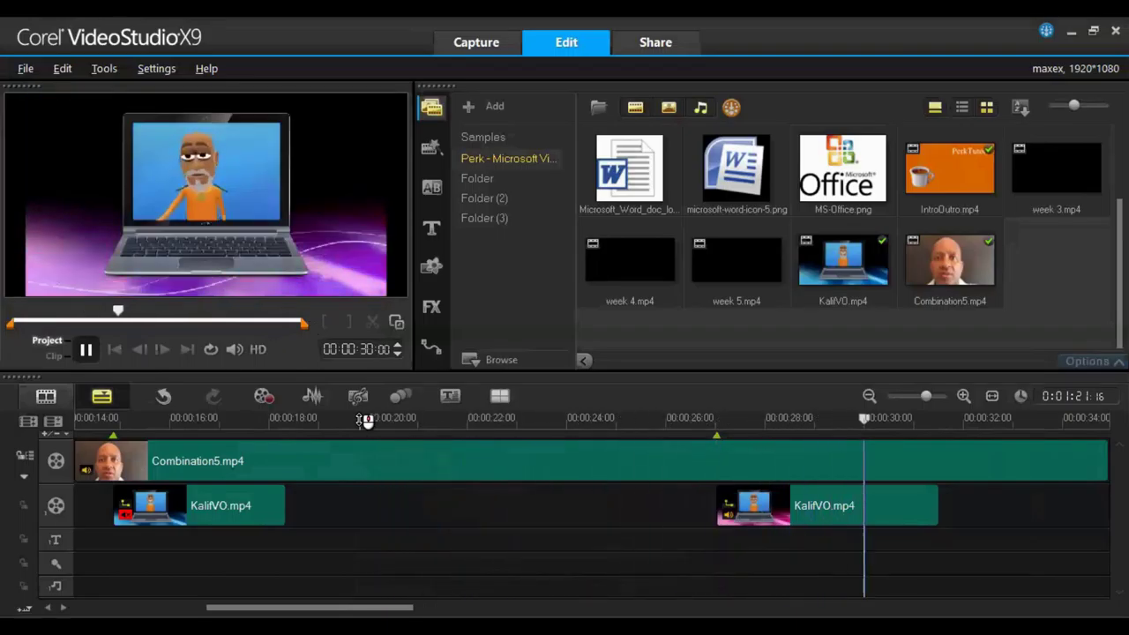
key("space")
right_click(739, 509)
left_click(784, 272)
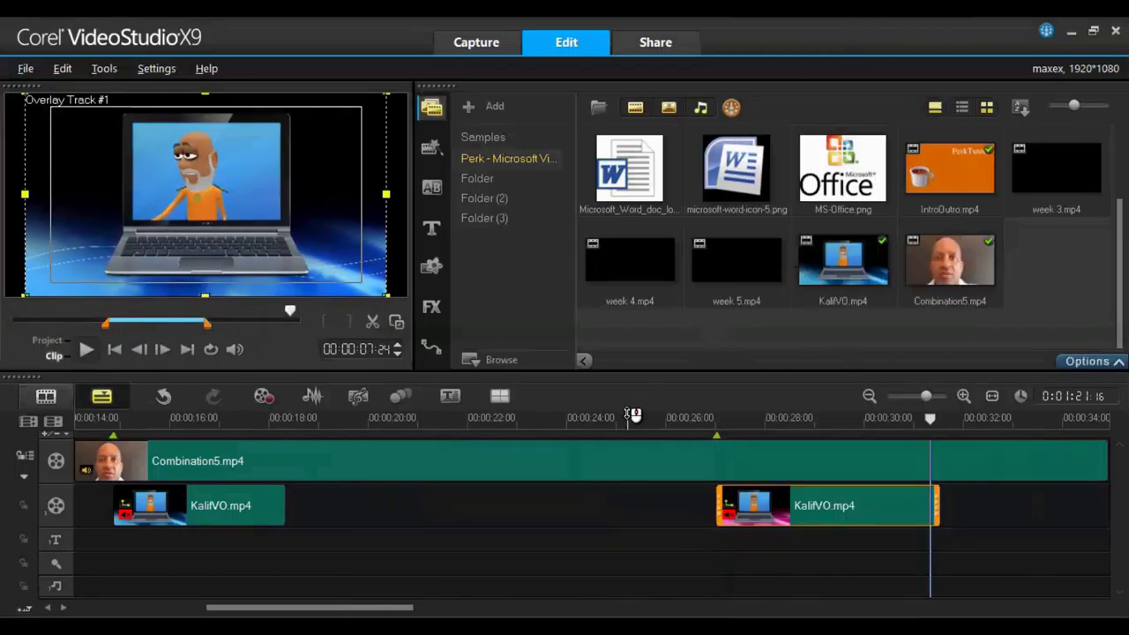
left_click(624, 419)
key("space")
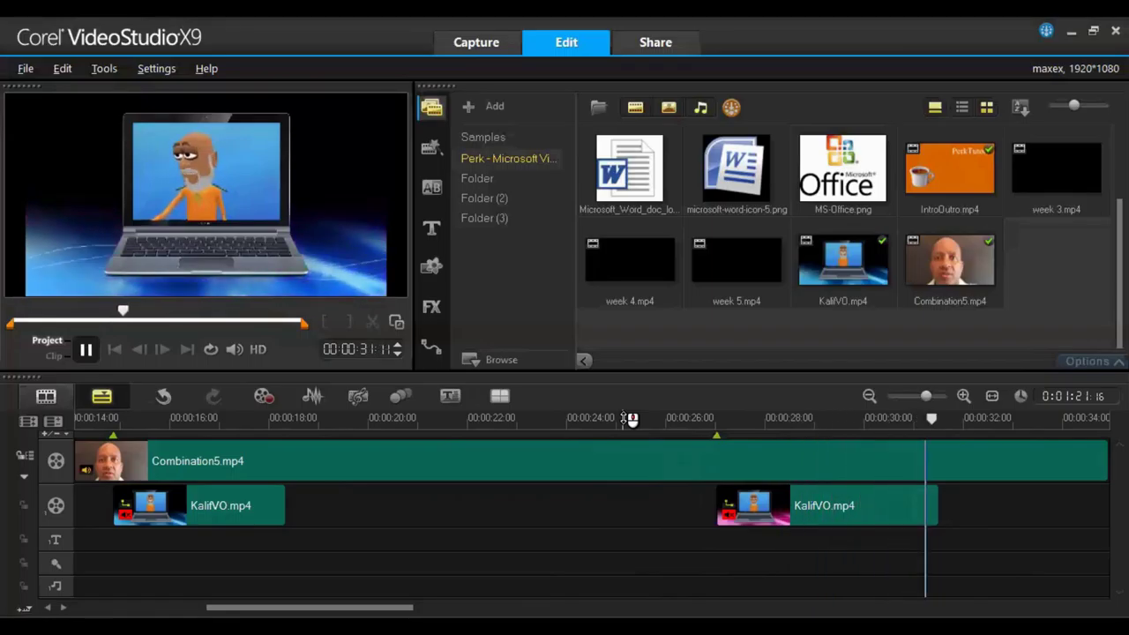
- Play through the Combination5 footage from about 26 to 52 seconds to find where the third KalifVO clip belongs
left_click(146, 424)
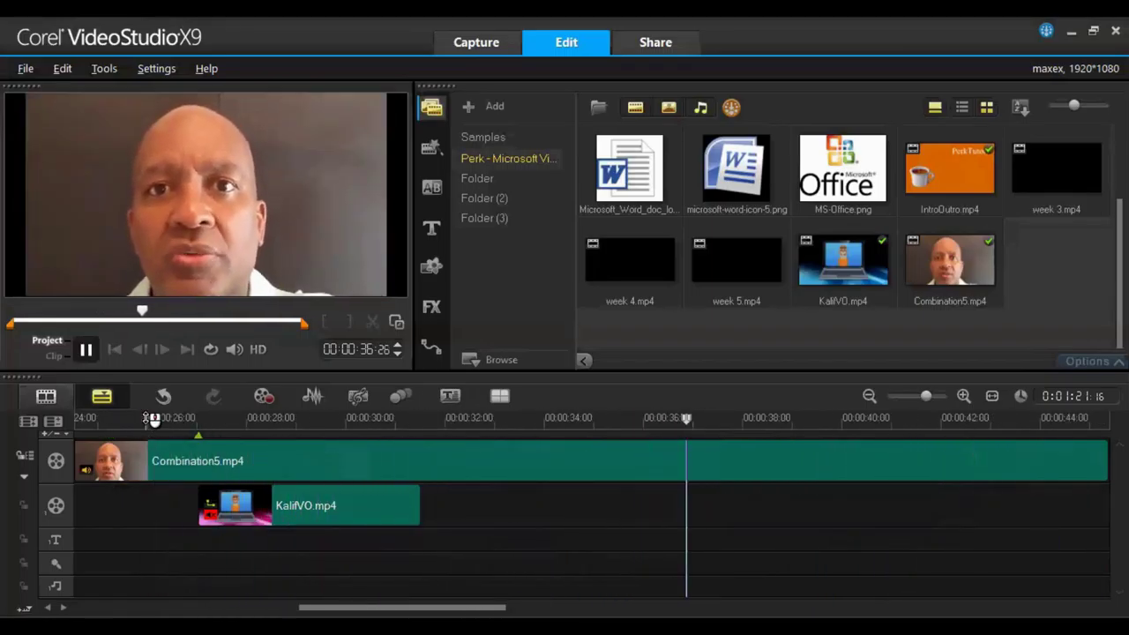
key("space")
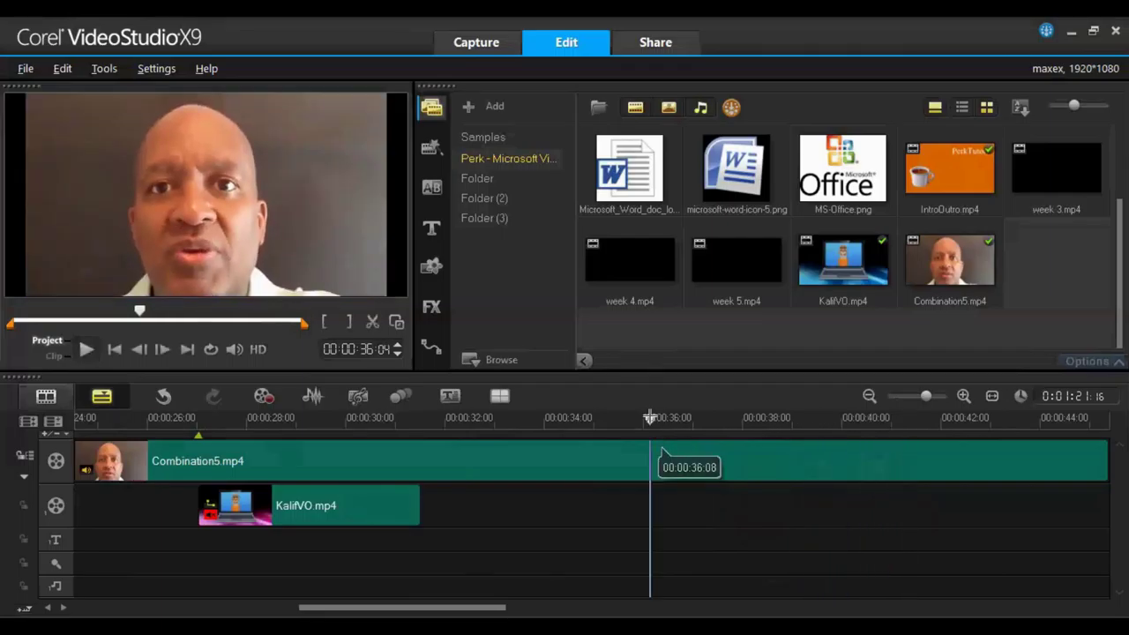
key("space")
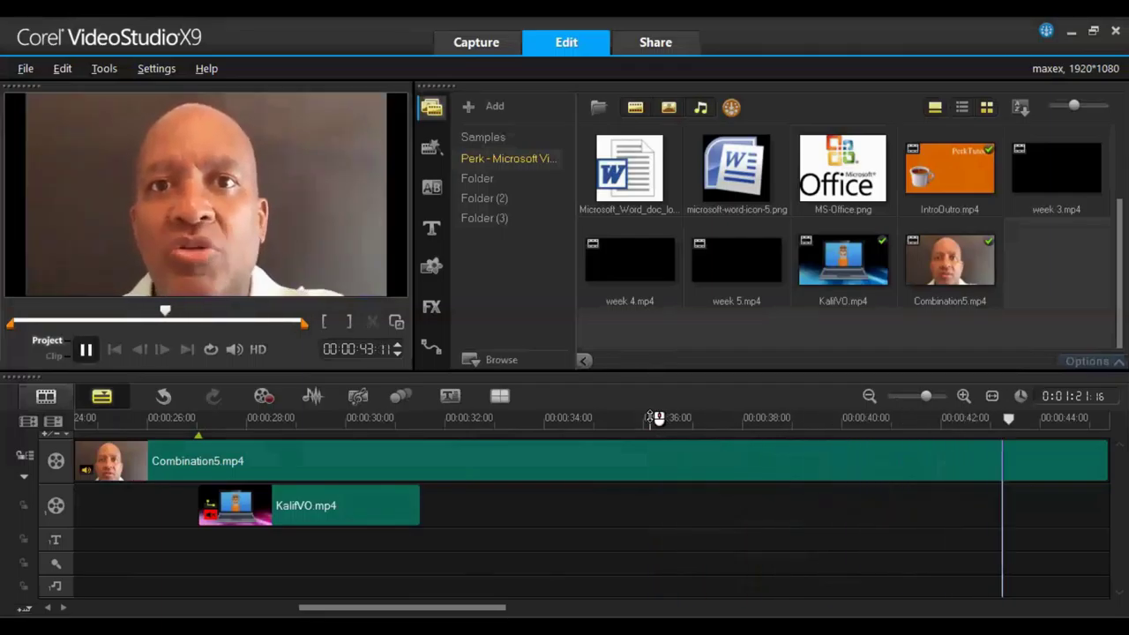
key("space")
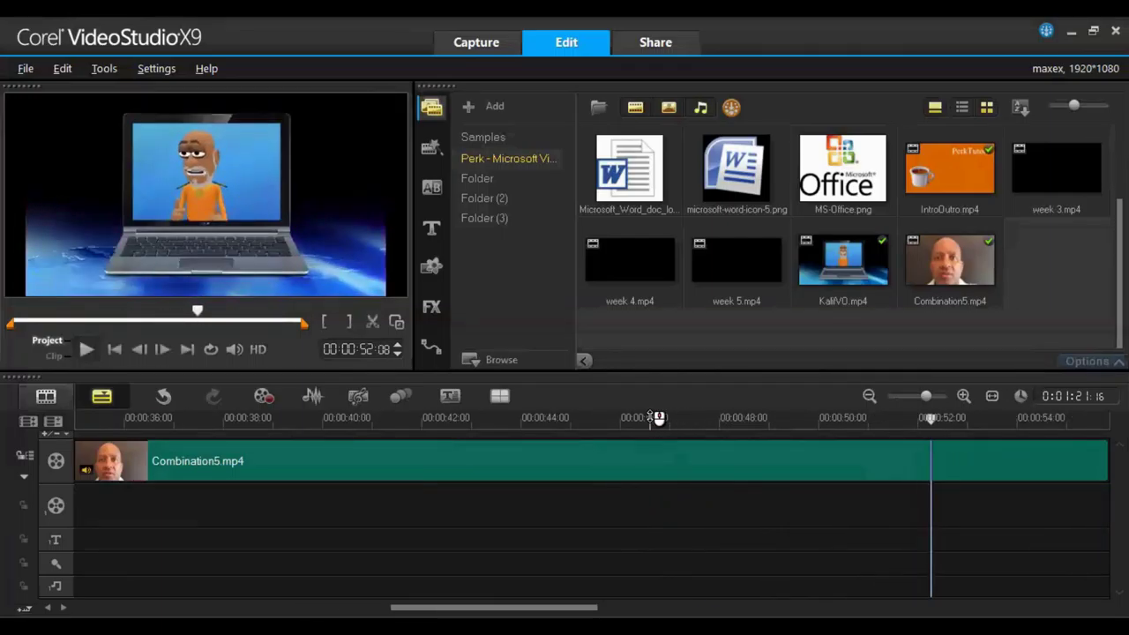
left_click(181, 420)
key("space")
key("space")
left_click(89, 419)
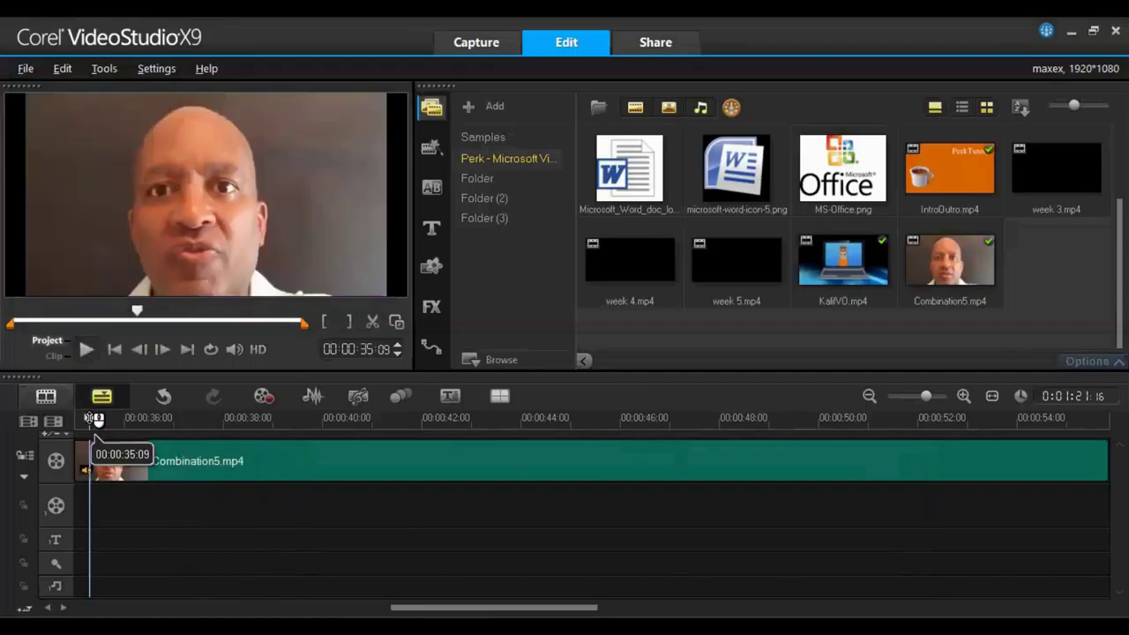
key("space")
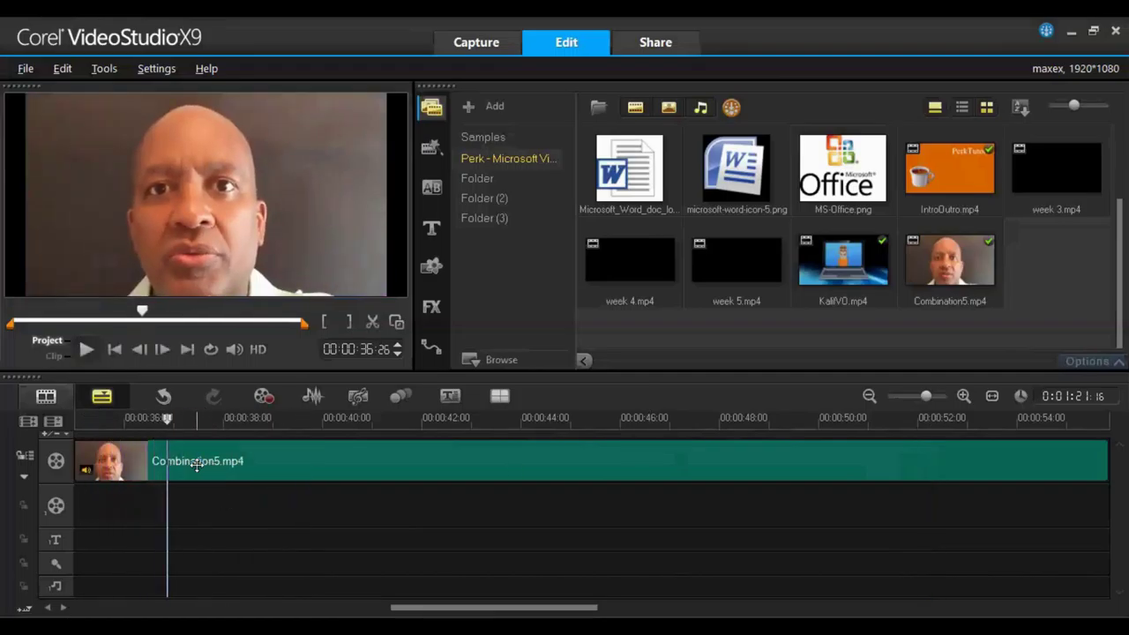
key("space")
key("space")
left_click(107, 418)
- Place the third KalifVO overlay clip at the cue marker at about 37 seconds, muted and enlarged to fill the screen
scroll(840, 418, "right", 5)
left_click_drag(917, 506, 476, 507)
right_click(192, 197)
left_click(269, 324)
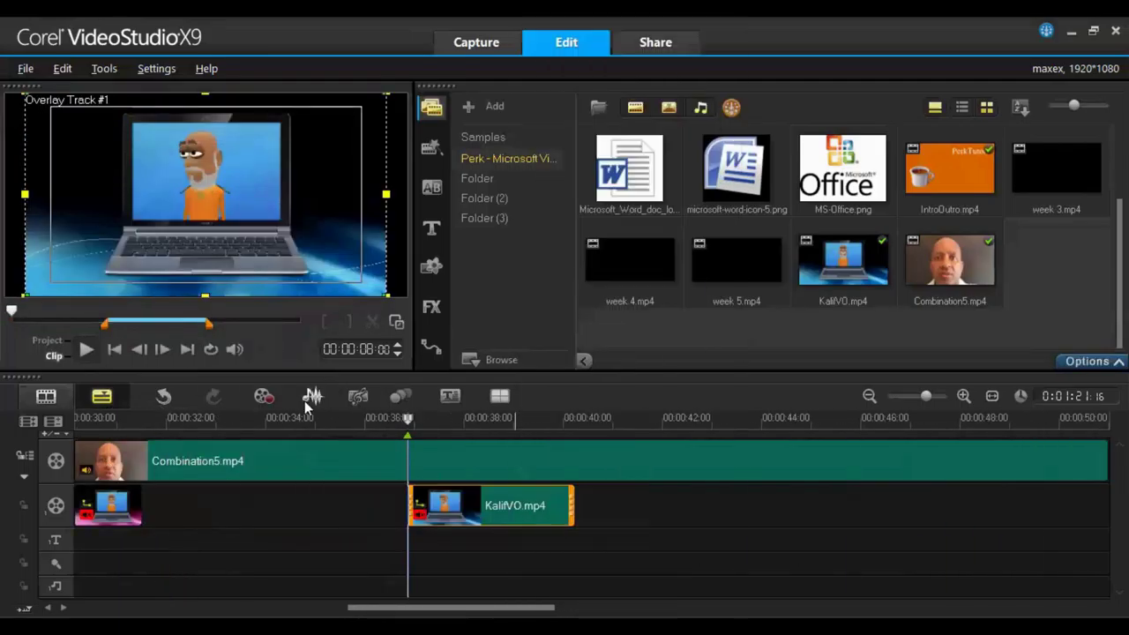
- Play back the section around the third overlay clip and move the fourth KalifVO clip to the cue marker at about 49 seconds
left_click(295, 420)
key("space")
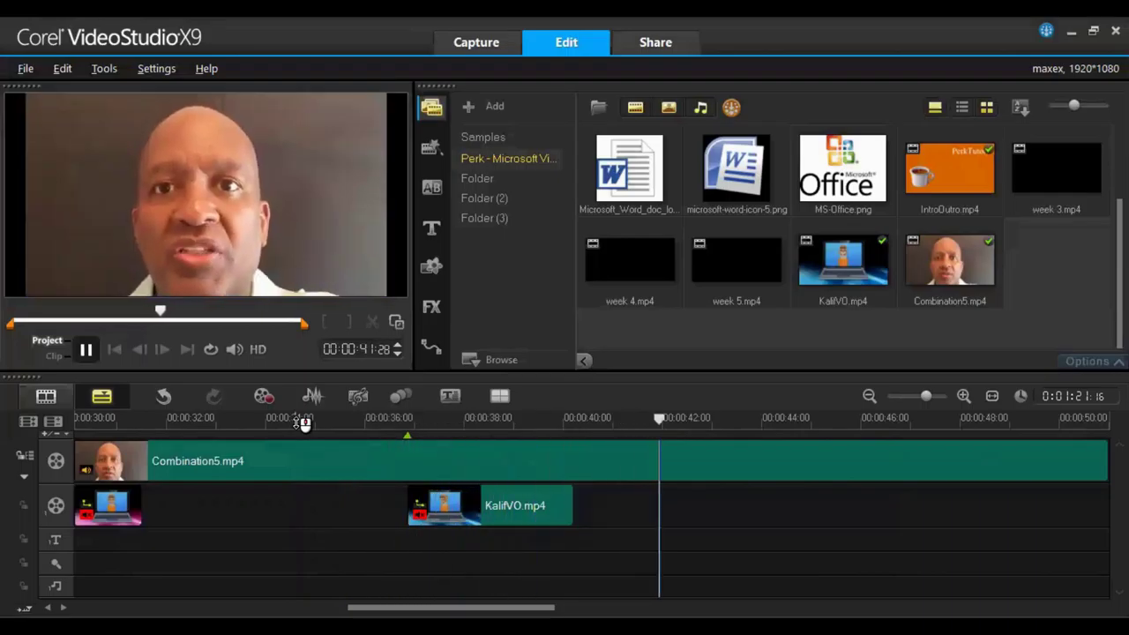
key("space")
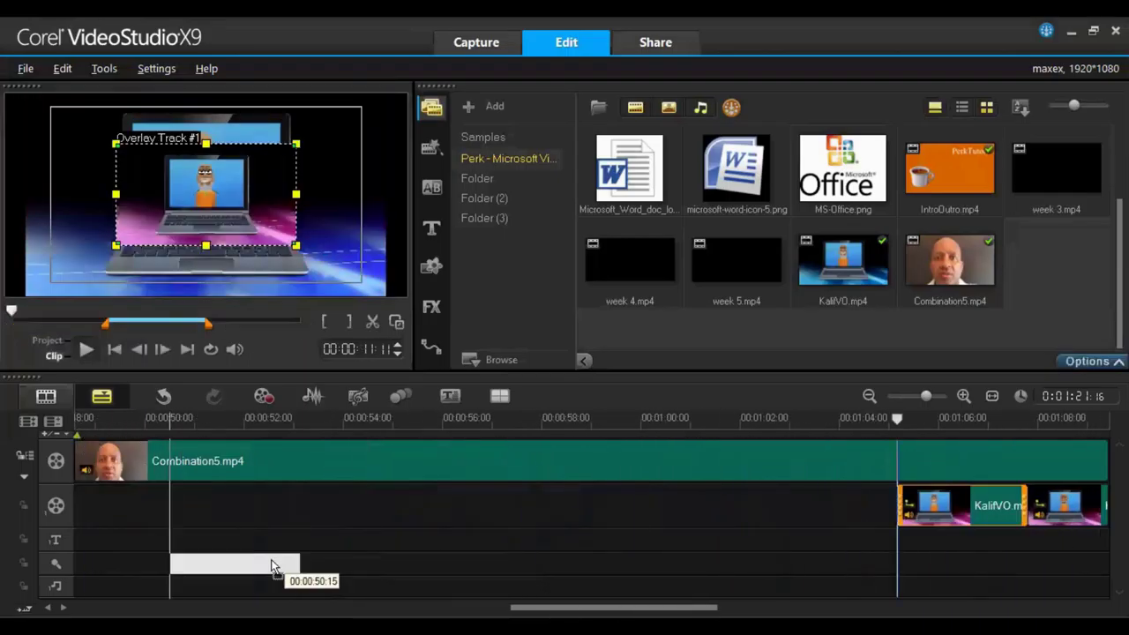
left_click_drag(176, 564, 141, 505)
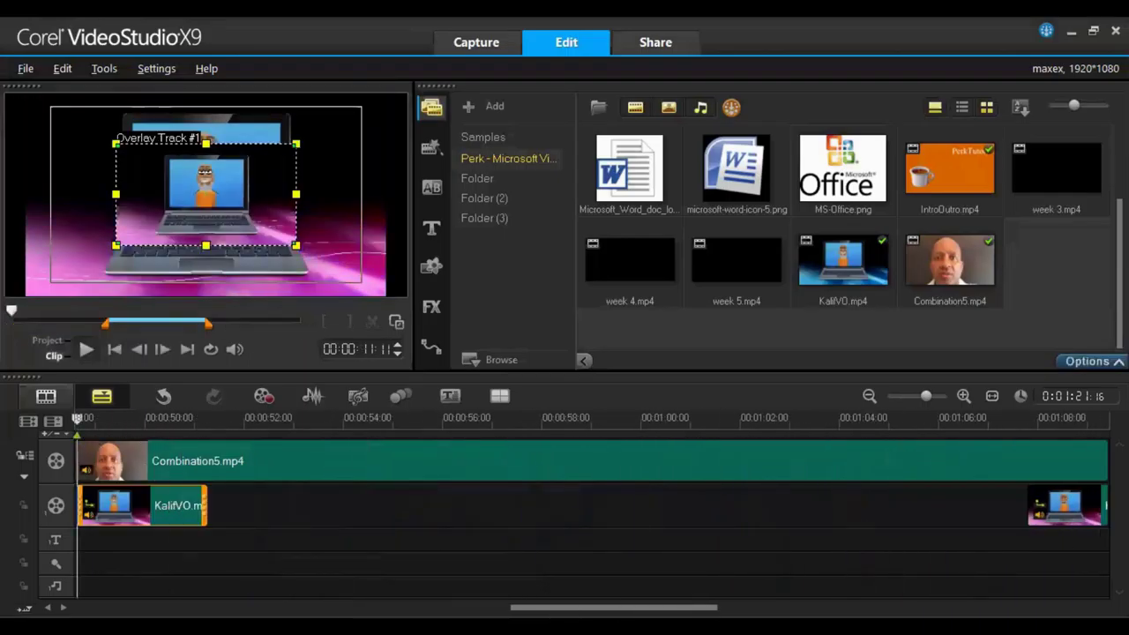
- Mute the fourth KalifVO overlay clip and enlarge it to fill the screen
scroll(487, 507, "up", 2)
left_click(487, 420)
key("space")
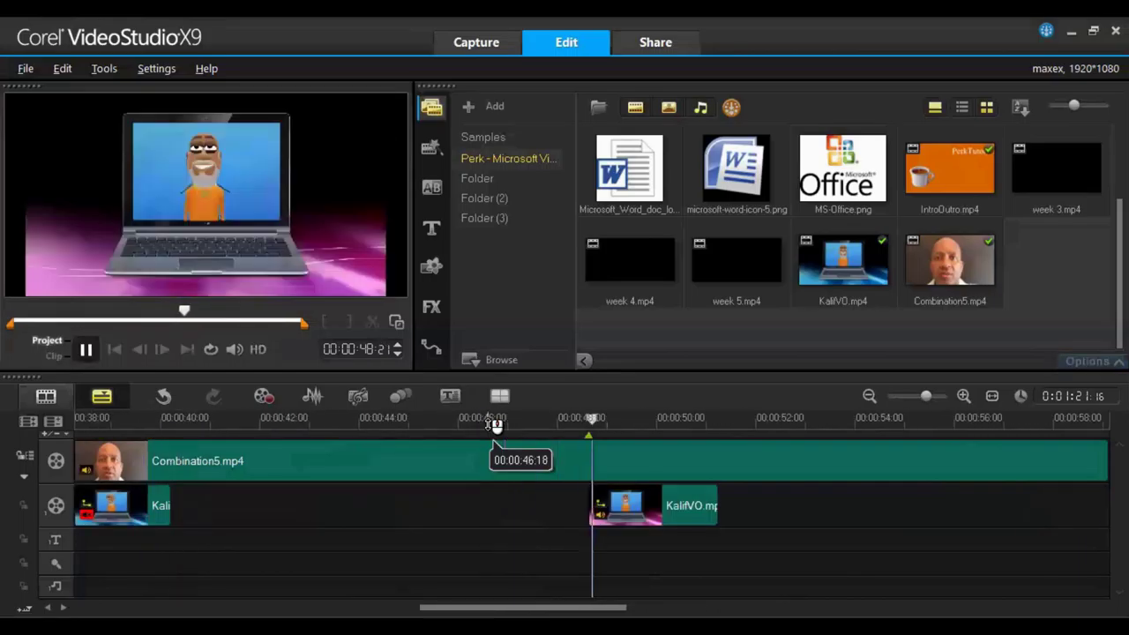
right_click(620, 513)
left_click(687, 271)
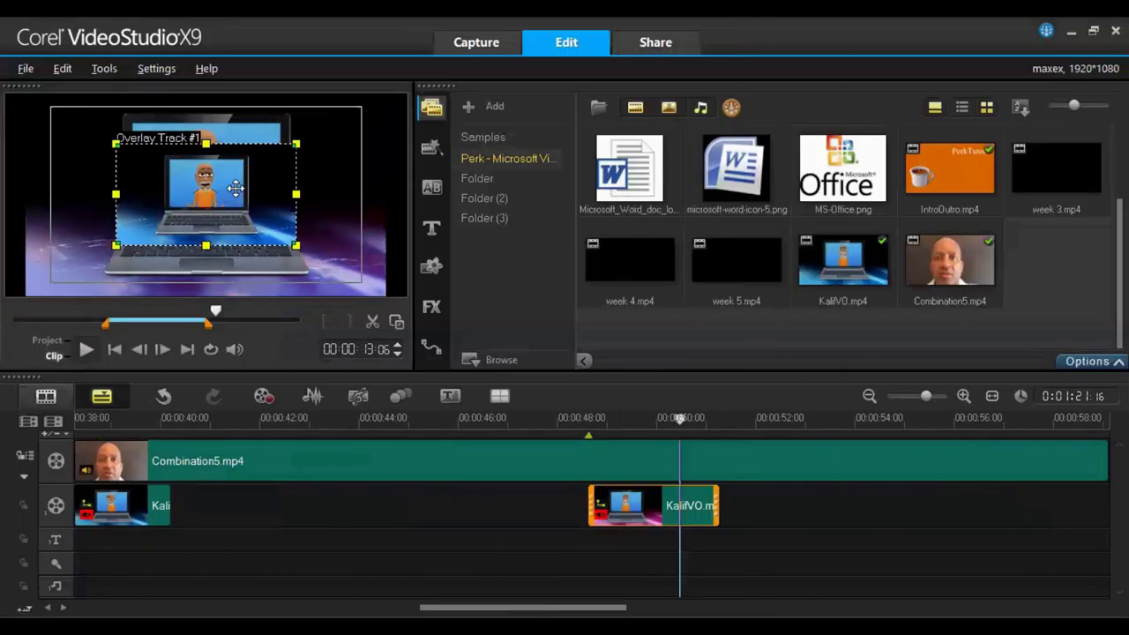
right_click(235, 187)
left_click(264, 307)
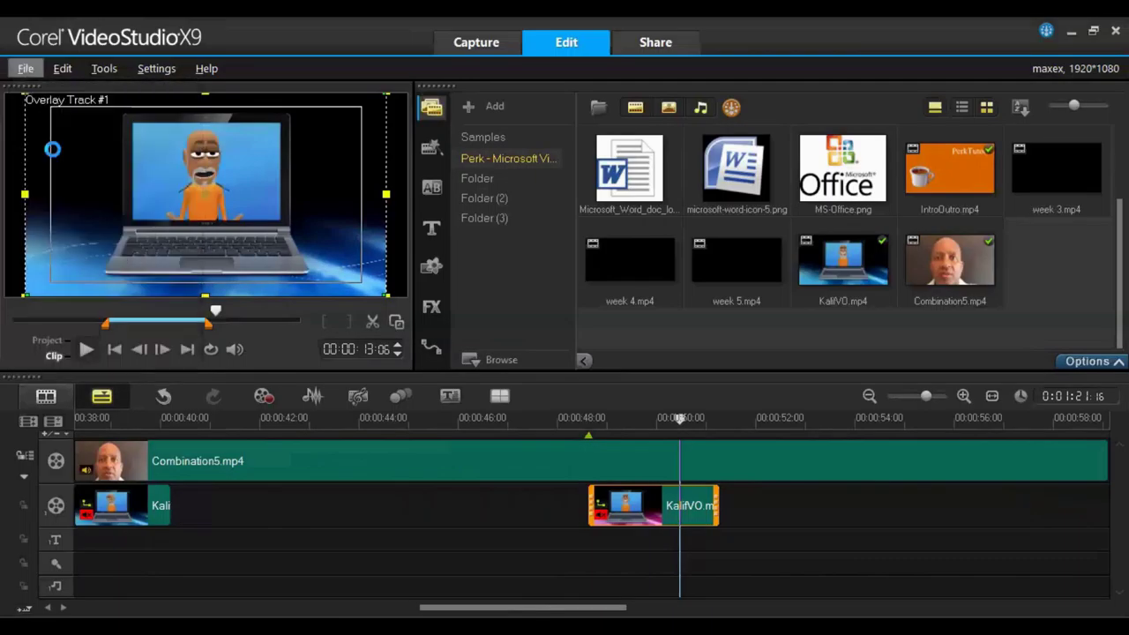
- Lengthen the fourth KalifVO overlay clip so it ends at about 56.5 seconds, and play back the section
key("space")
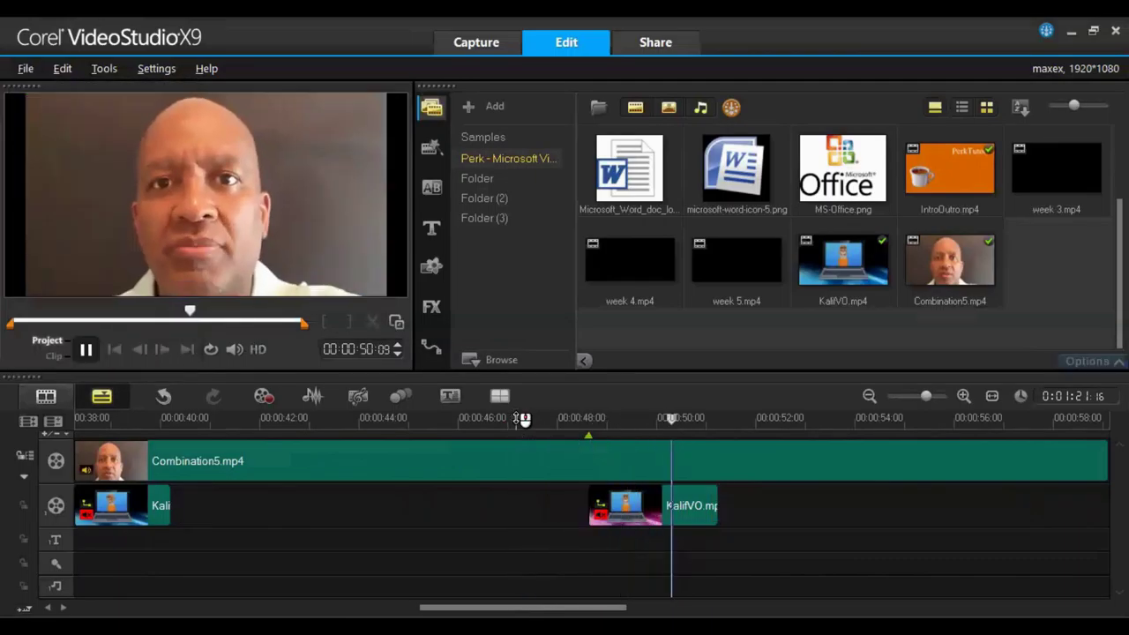
left_click_drag(717, 509, 935, 504)
key("space")
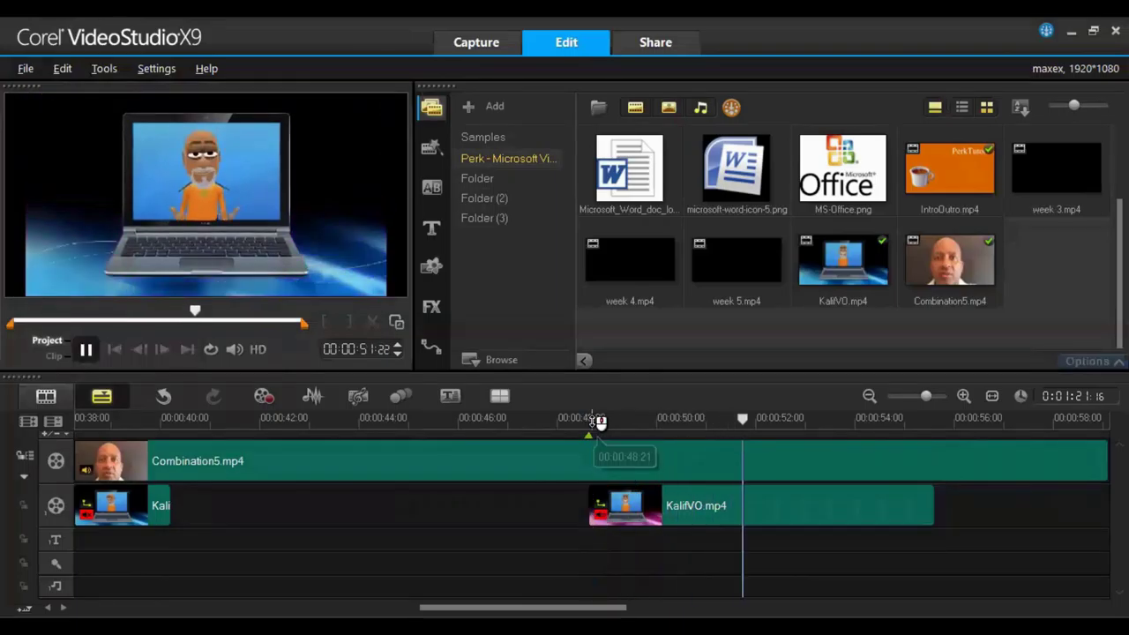
left_click(935, 510)
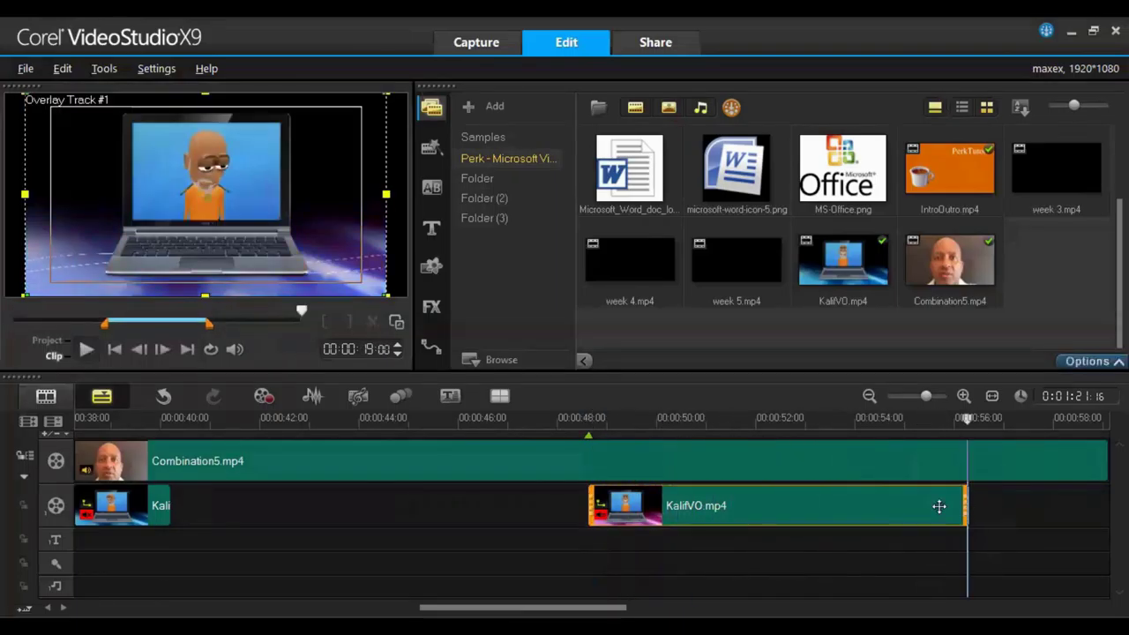
left_click_drag(910, 422, 968, 433)
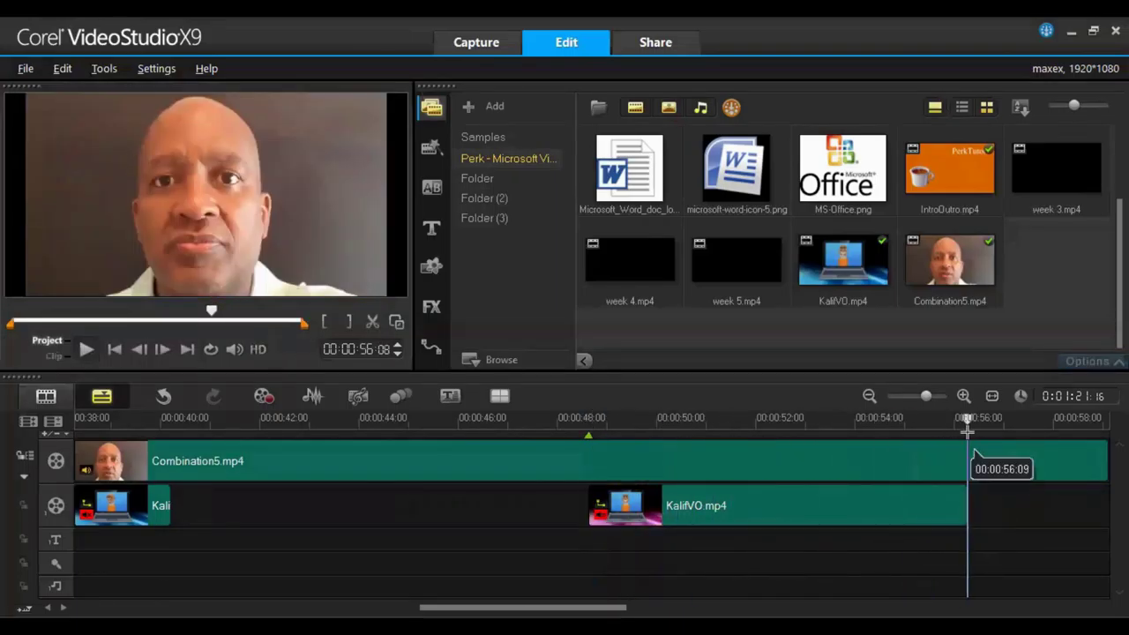
left_click(961, 501)
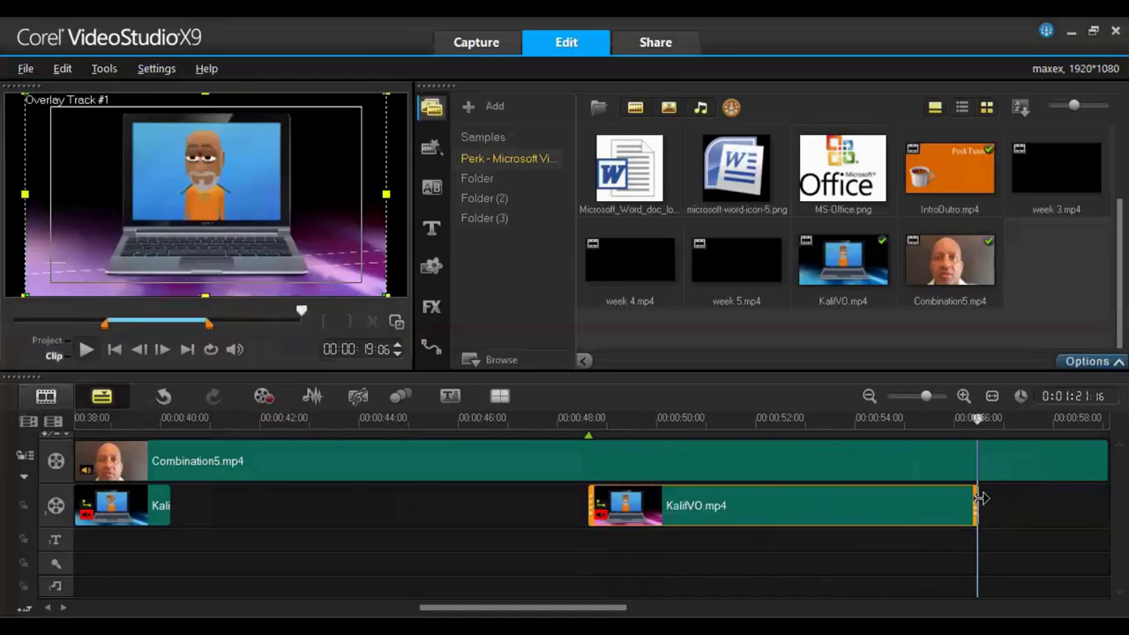
key("space")
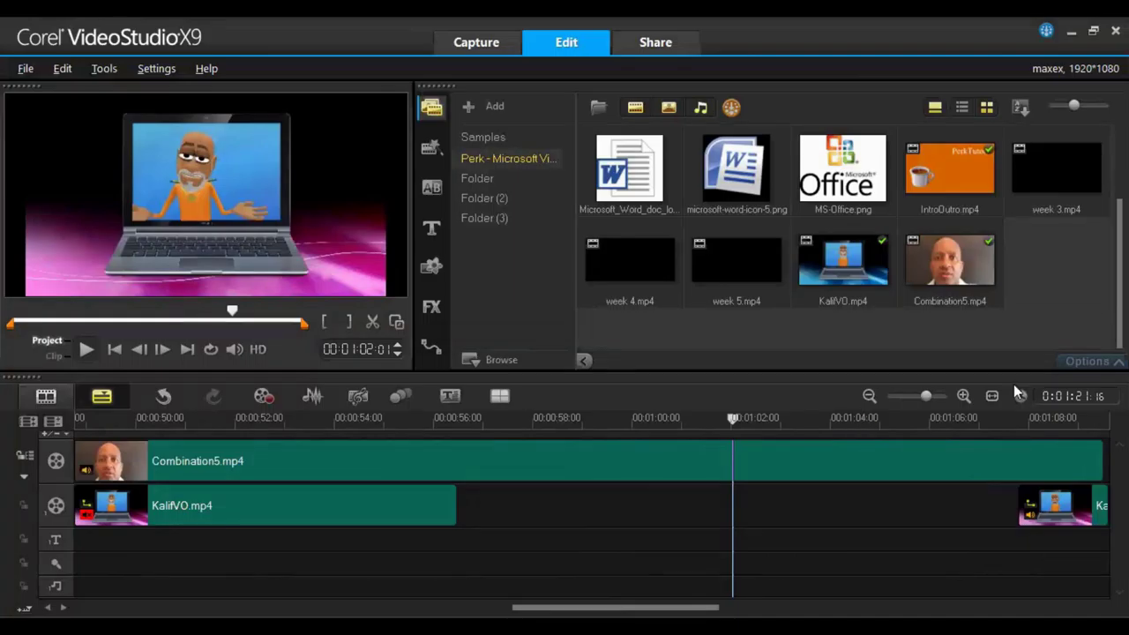
- Try the fifth KalifVO clip over the Combination5 footage from about 59 seconds and play back around it
left_click(602, 420)
left_click(425, 418)
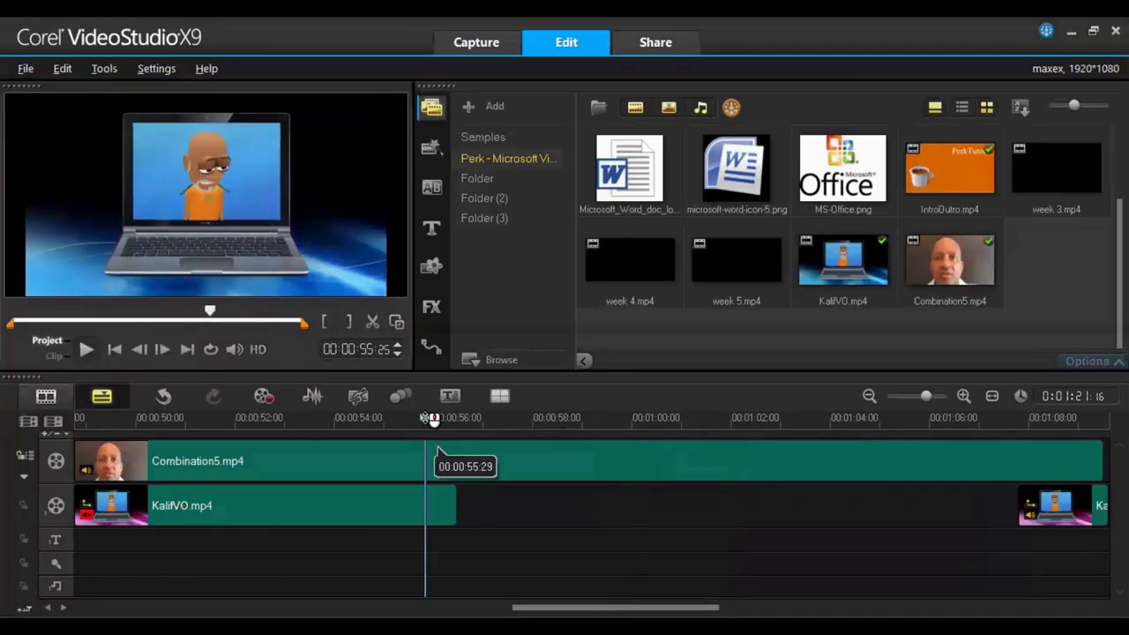
key("space")
key("space")
left_click_drag(1034, 496, 624, 496)
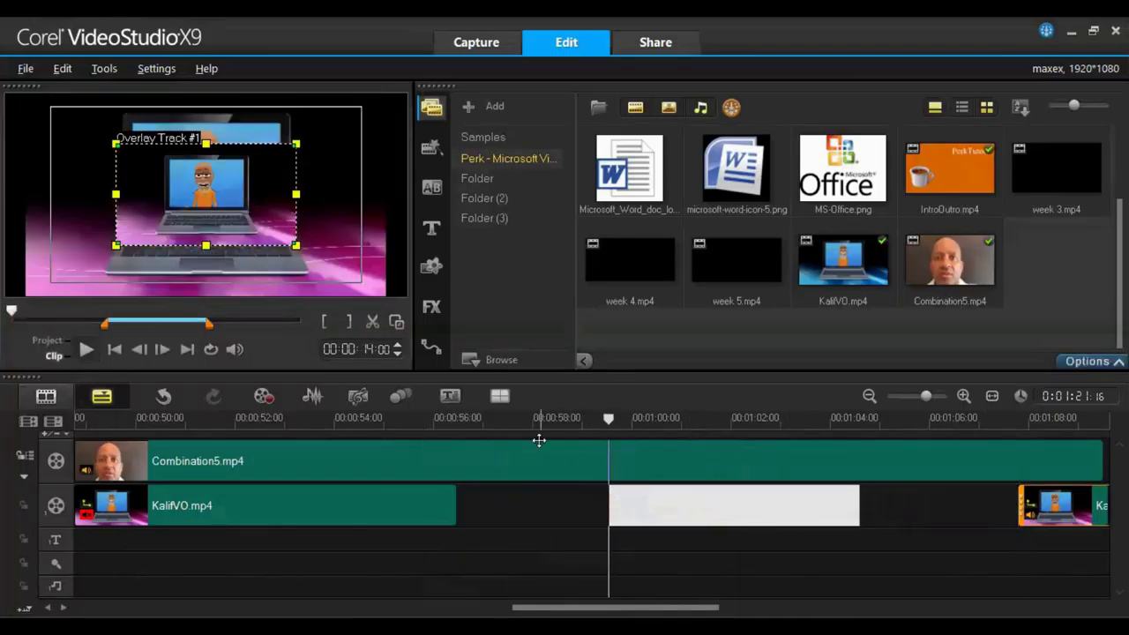
left_click_drag(539, 440, 636, 504)
left_click(588, 418)
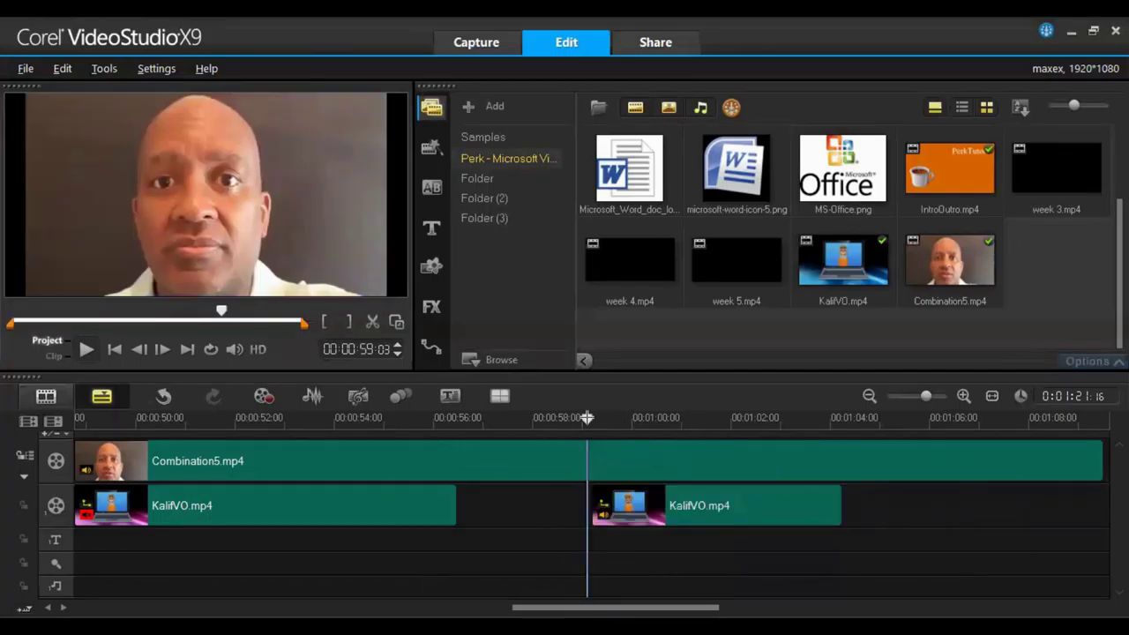
left_click_drag(588, 418, 596, 438)
left_click(607, 491)
left_click(562, 419)
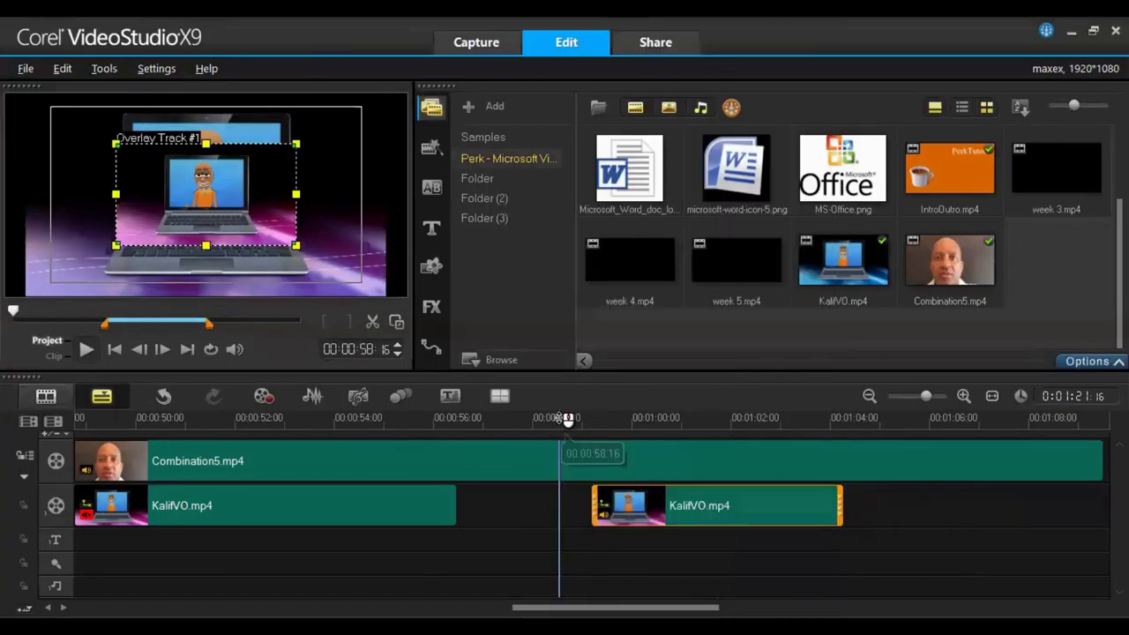
key("space")
- Delete the KalifVO clip placed at about 59 seconds on the overlay track
left_click(635, 504)
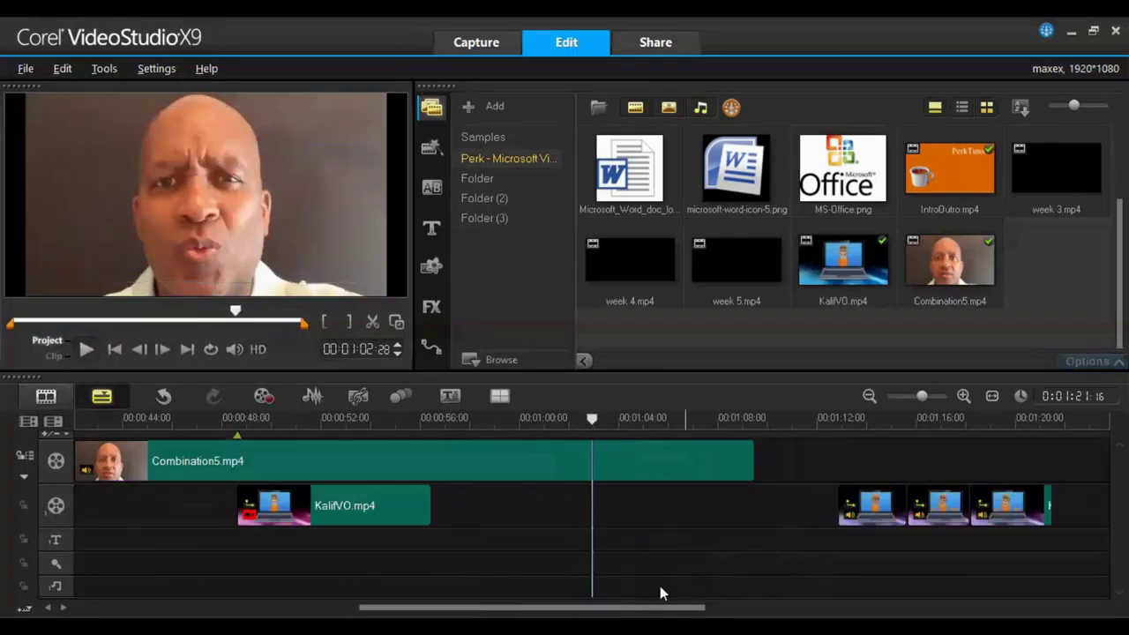
scroll(660, 586, "left", 3)
scroll(836, 569, "right", 1)
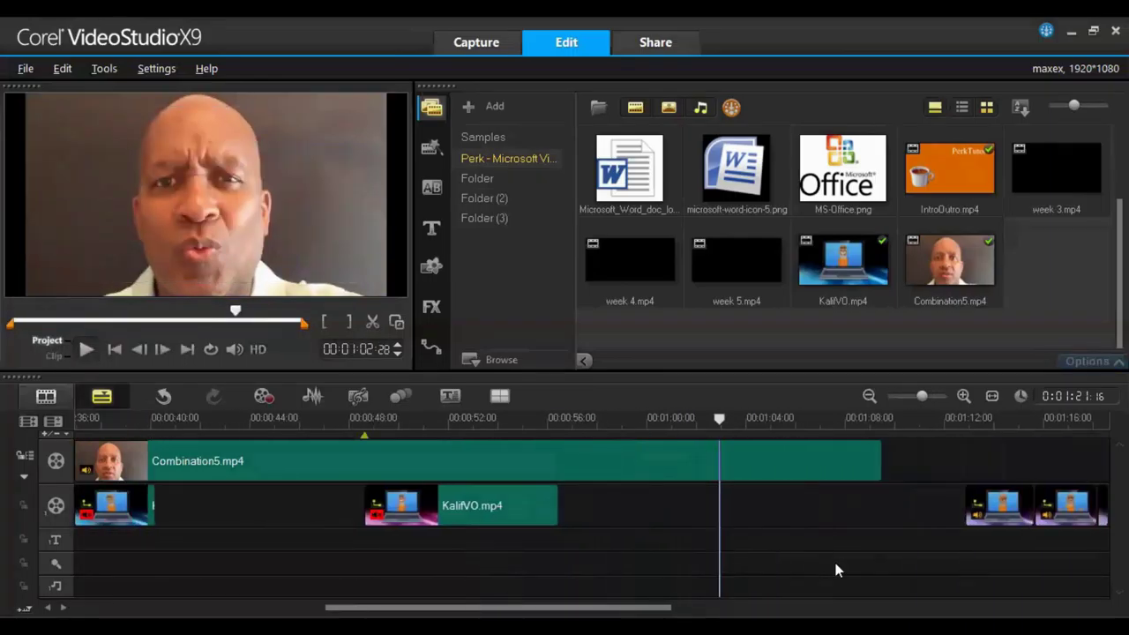
- Move the next remaining KalifVO clip to start at about 59 seconds over the Combination5 footage and play back around it
left_click(589, 419)
key("space")
key("space")
left_click_drag(984, 509, 660, 516)
left_click(587, 420)
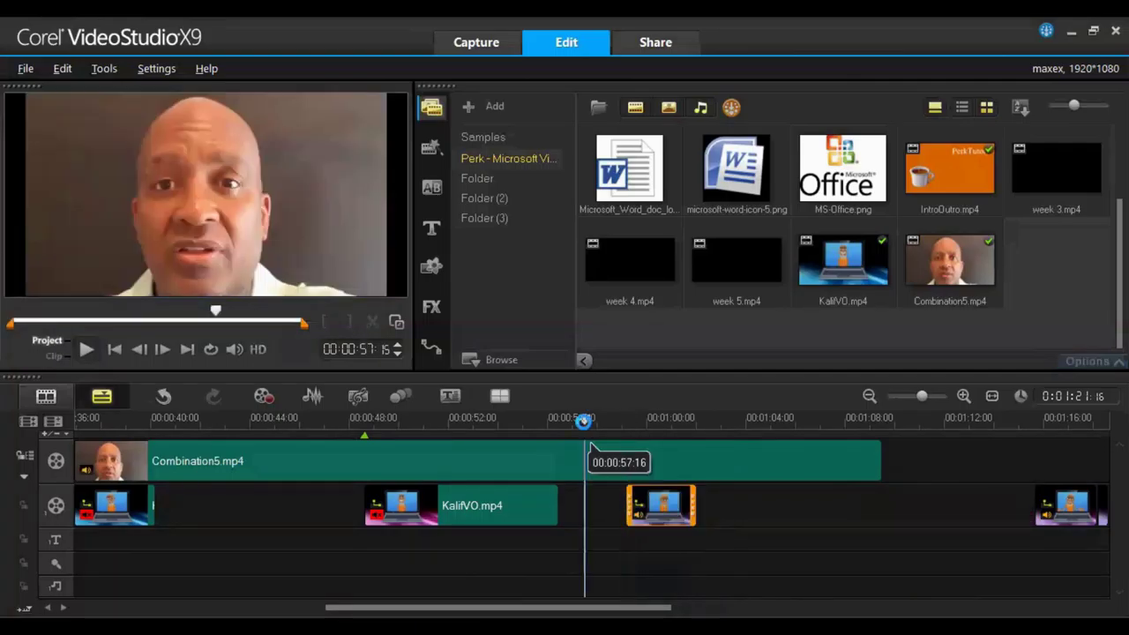
key("space")
- Mute the KalifVO clip at about 59 seconds, fit it to the screen, and play back the section
left_click(662, 505)
right_click(662, 506)
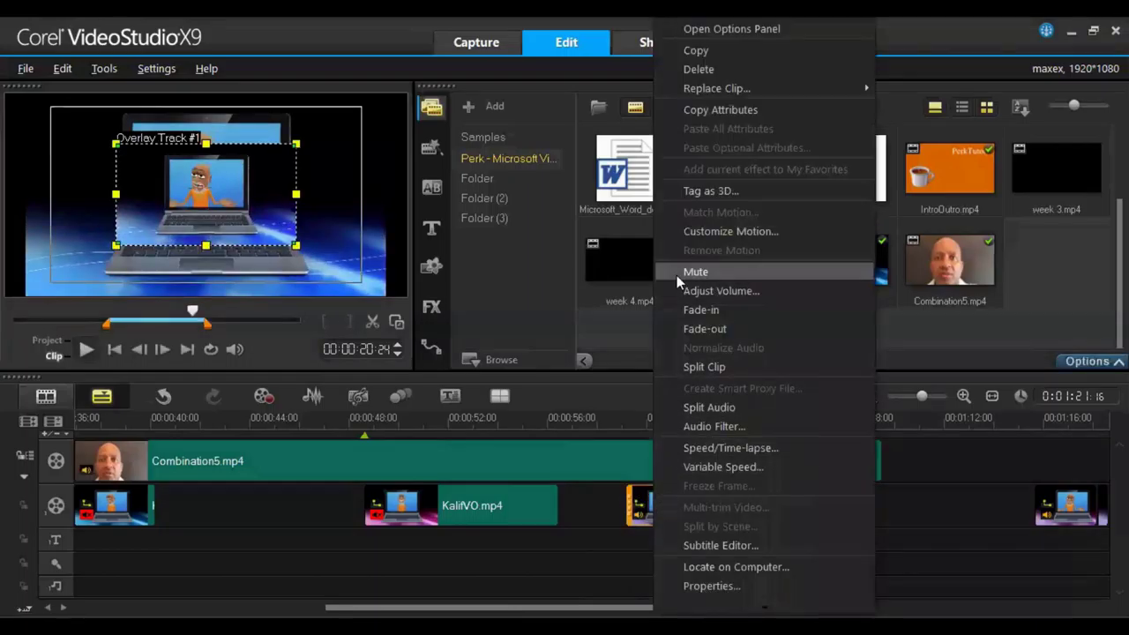
right_click(273, 211)
left_click(324, 319)
left_click(572, 419)
key("space")
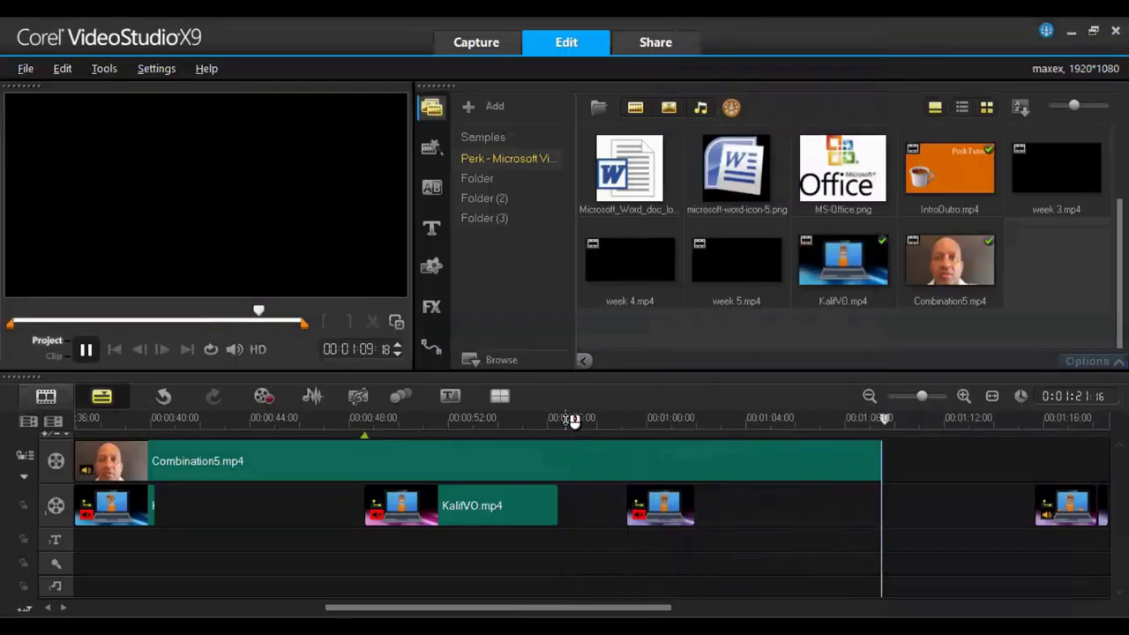
- Delete the leftover KalifVO clips beyond the end of the Combination5 footage
left_click_drag(1063, 511, 1099, 518)
left_click(1100, 518)
key("Delete")
- Move Combination5 to the start of the first overlay track, put the KalifVO clips on the second, and fit Combination5 to the screen
left_click_drag(538, 608, 291, 608)
left_click(269, 520)
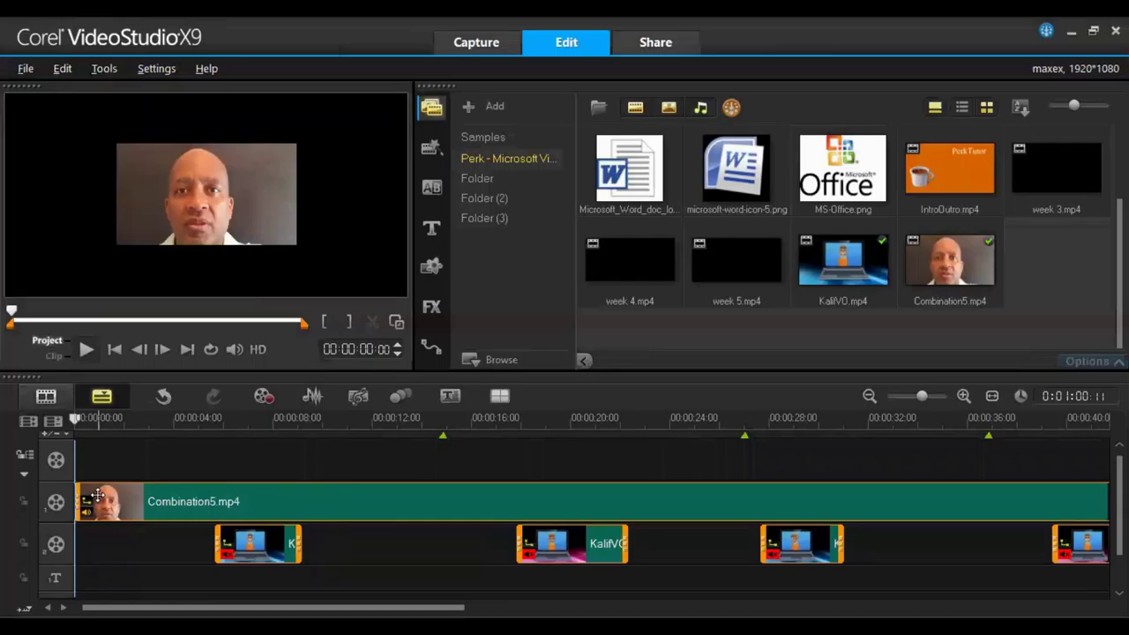
double_click(265, 503)
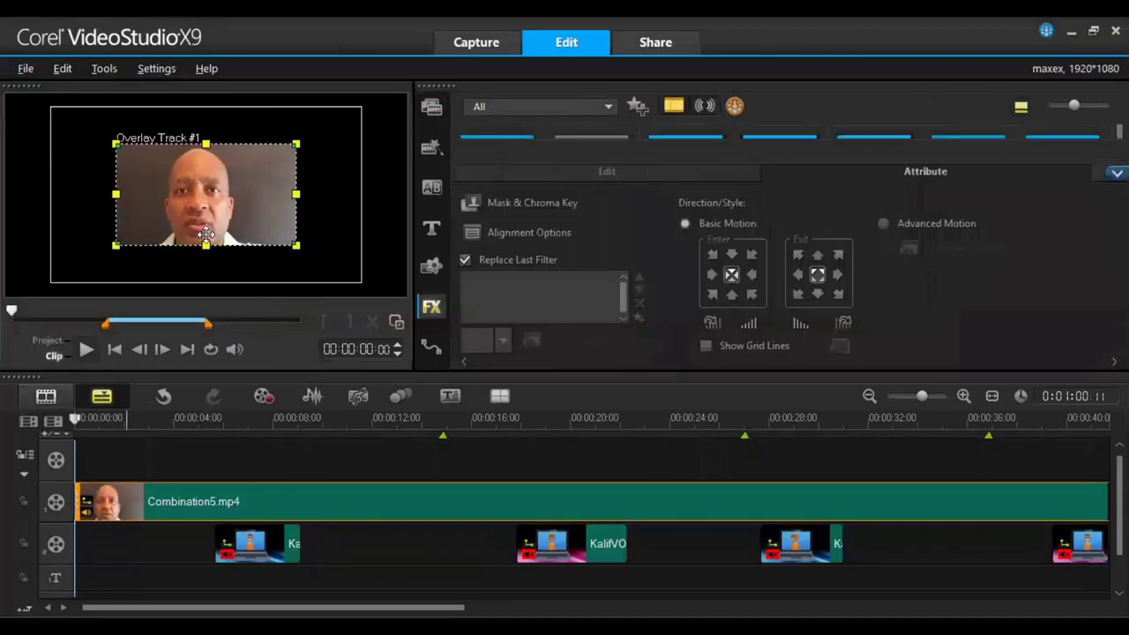
right_click(270, 536)
- Play from the start and shift the first KalifVO clip to begin at about 6.7 seconds
left_click_drag(215, 419, 75, 421)
left_click(85, 351)
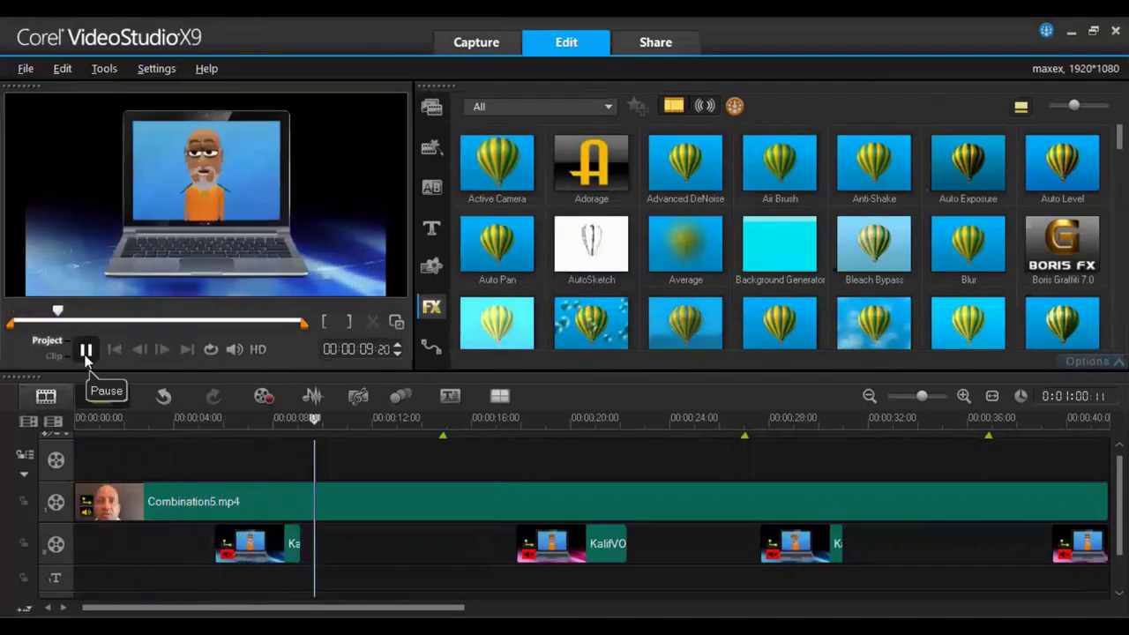
left_click_drag(266, 549, 274, 551)
mouse_move(222, 420)
left_mouse_down()
mouse_move(212, 421)
mouse_move(239, 421)
left_mouse_up()
left_click_drag(242, 545, 260, 545)
left_click_drag(239, 420, 154, 433)
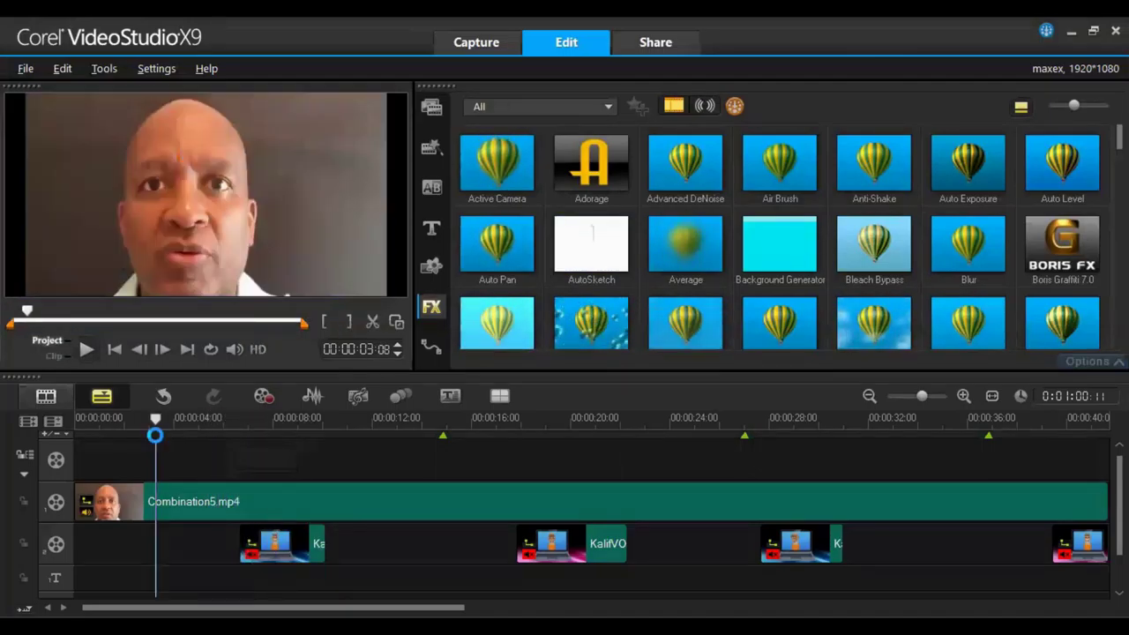
key("space")
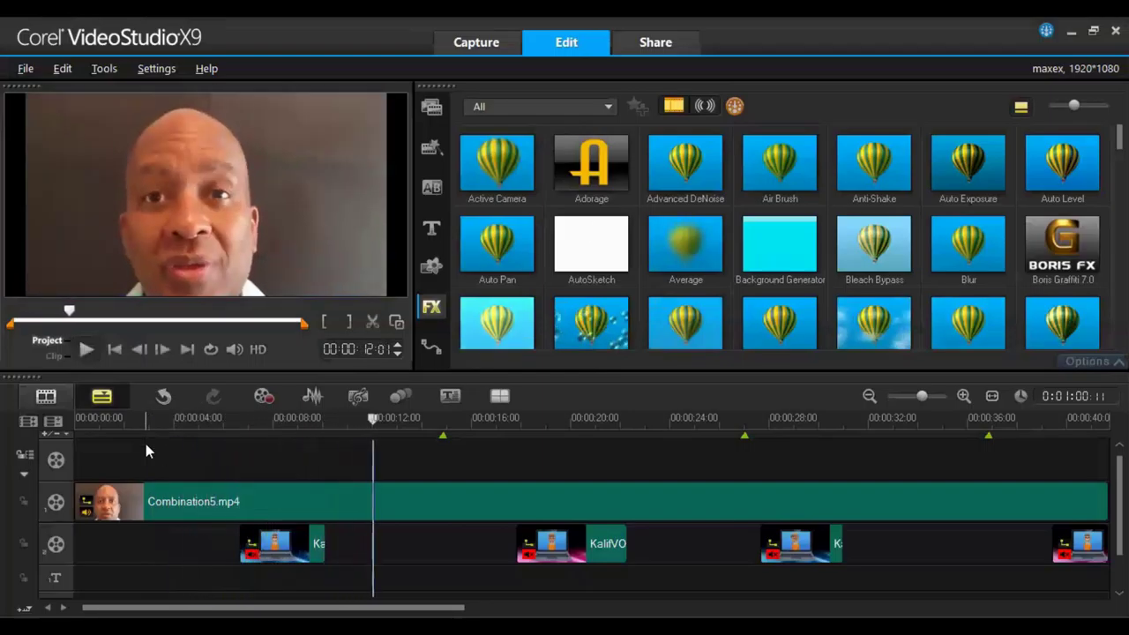
- Nudge the first KalifVO clip to begin at about 7 seconds and play it back
left_click_drag(324, 417, 331, 418)
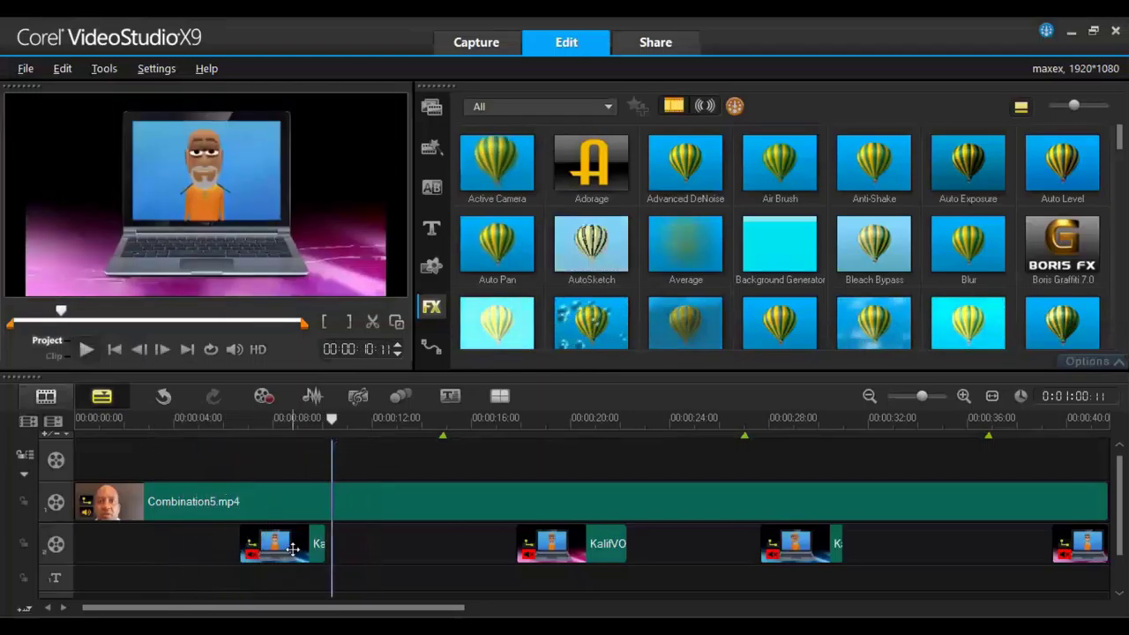
left_click_drag(292, 549, 300, 534)
left_click_drag(247, 419, 215, 428)
left_click(225, 422)
key("space")
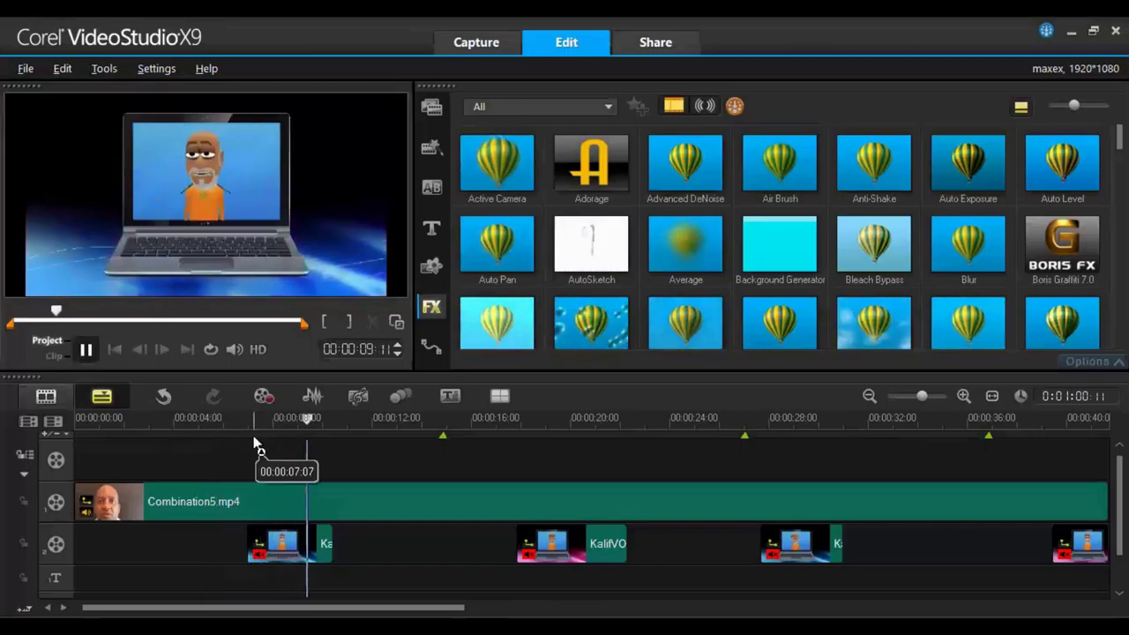
- Unmute the first KalifVO clip and nudge it to about 7.1 seconds, checking its audio against the Combination5 speech
right_click(270, 544)
left_click(227, 420)
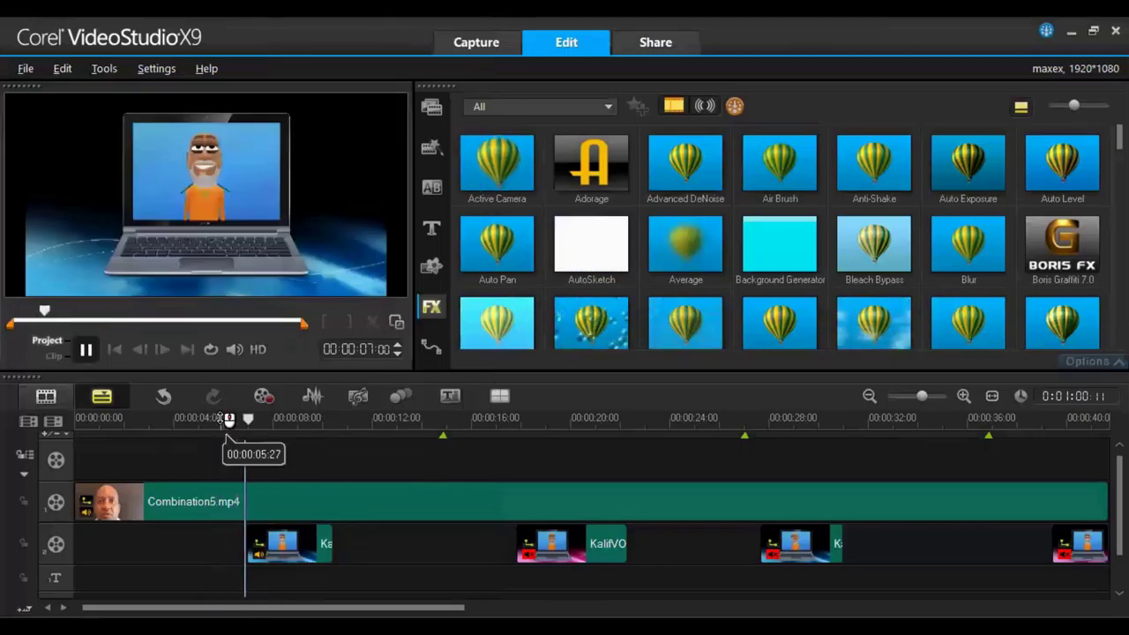
left_click_drag(272, 546, 275, 546)
left_click(218, 422)
key("space")
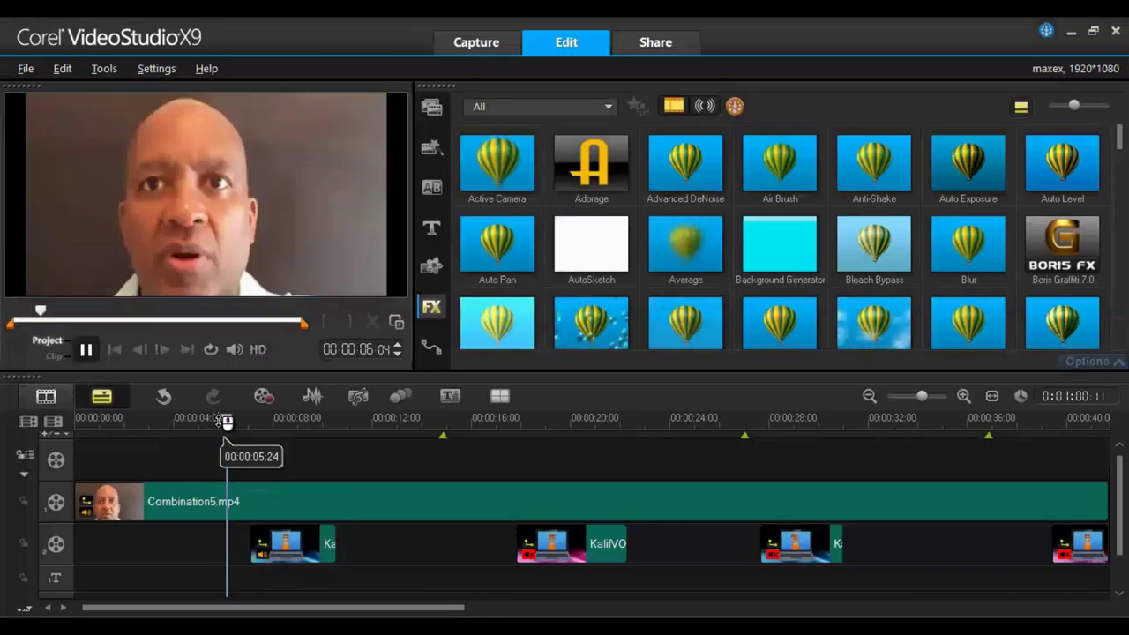
- Mute the first KalifVO clip again and play the project on from about 6.6 seconds
left_click(295, 544)
right_click(297, 545)
left_click(330, 270)
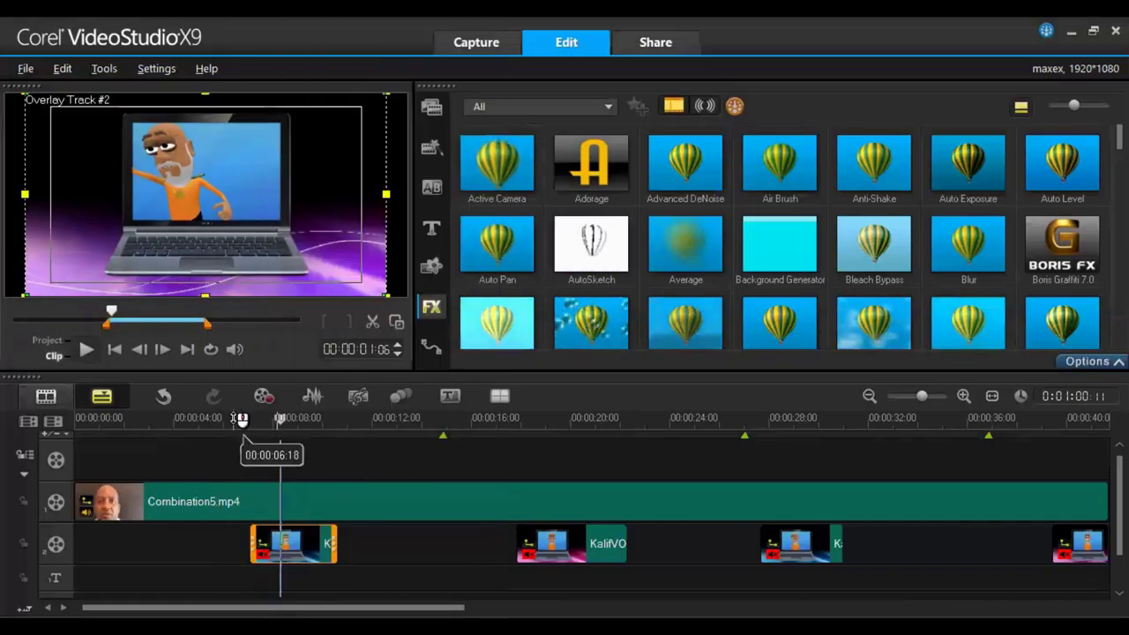
left_click(233, 420)
left_click(239, 420)
key("space")
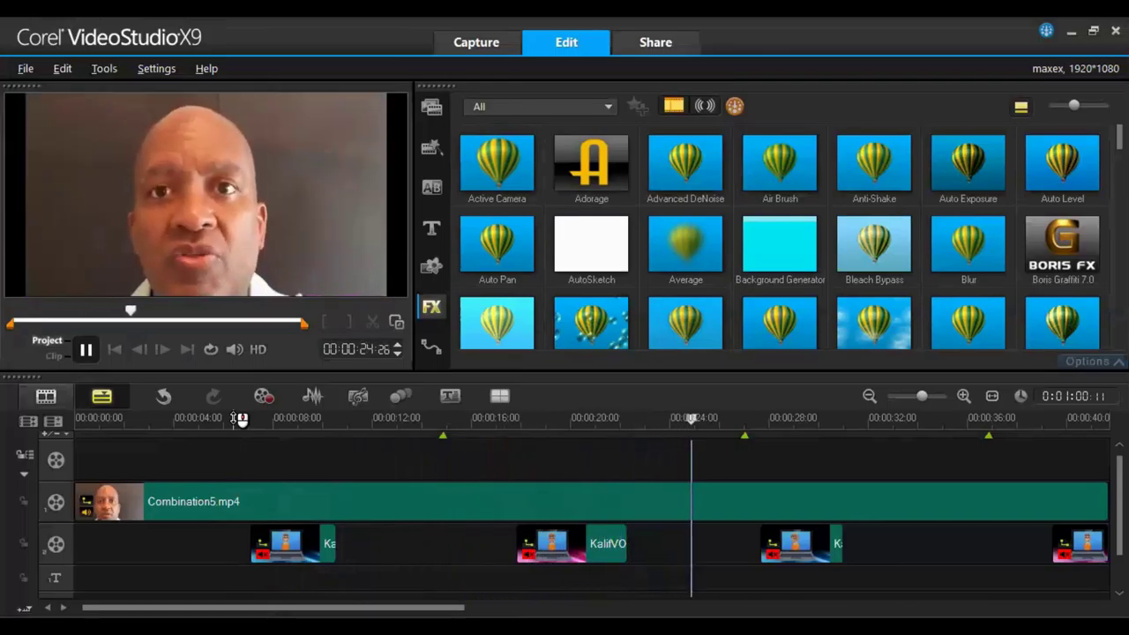
- Lengthen the second KalifVO clip so it ends at about 22.7 seconds and play it back
key("space")
left_click(547, 543)
left_click_drag(513, 421, 629, 421)
left_click(627, 534)
left_click_drag(627, 535, 637, 536)
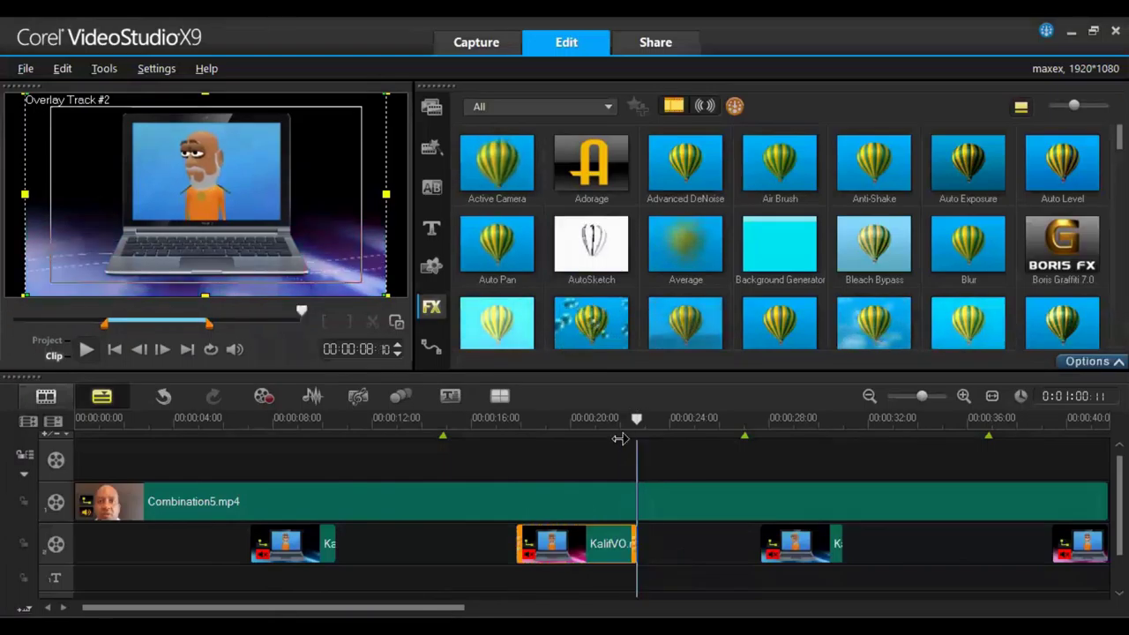
left_click_drag(628, 418, 508, 423)
key("space")
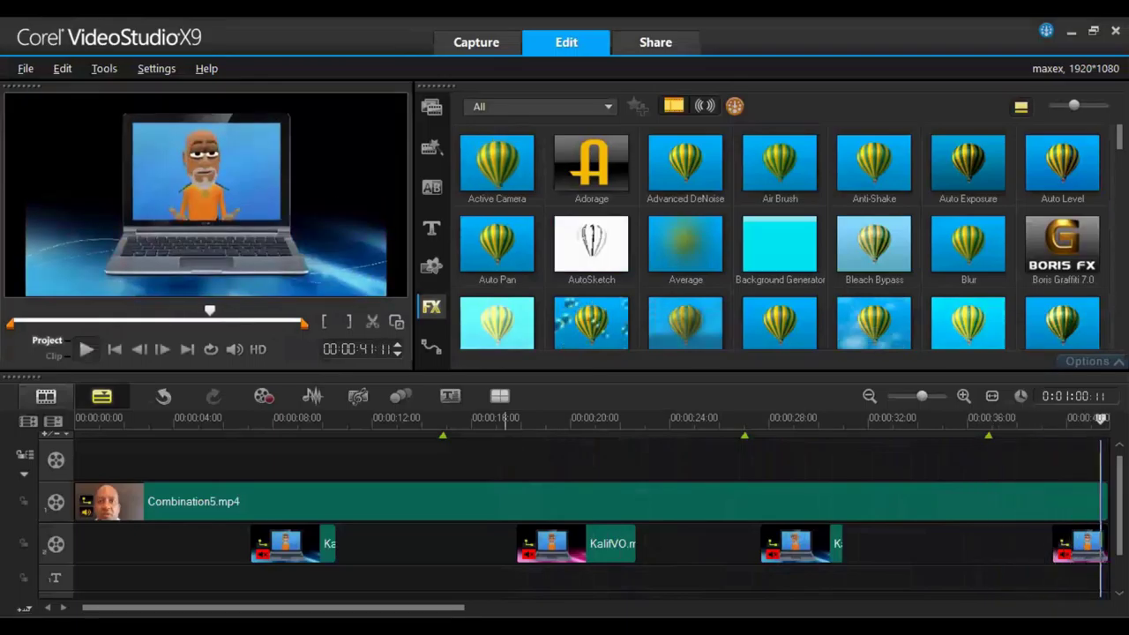
- Play on from about 37 seconds and lengthen the last KalifVO clip so it ends at about 53 seconds
left_click(1059, 544)
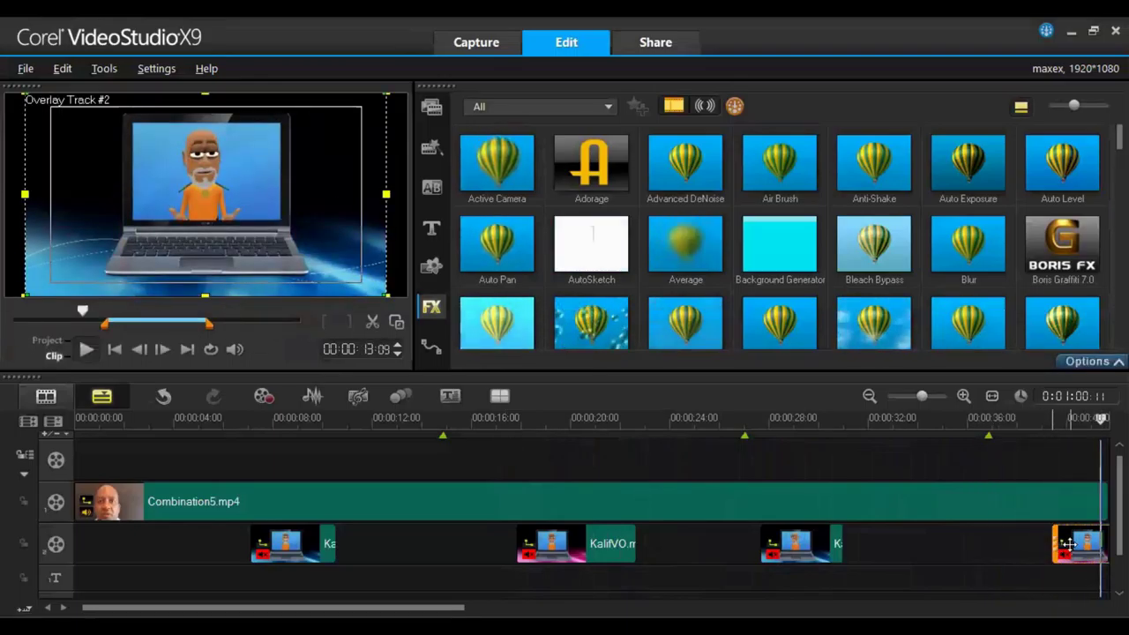
left_click(1008, 421)
key("space")
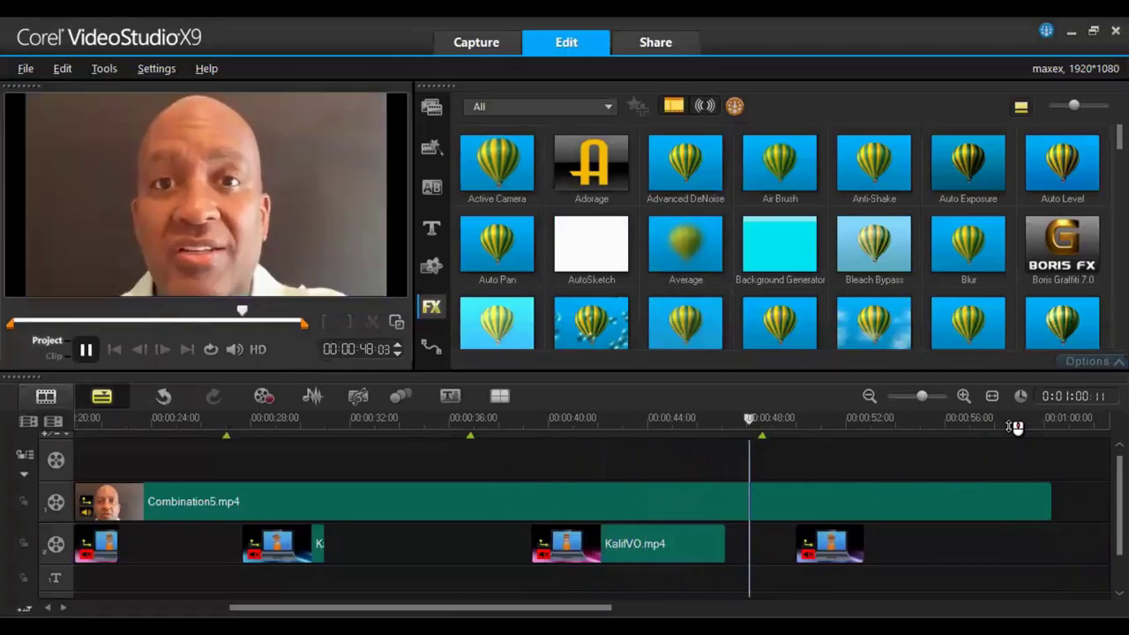
left_click(857, 545)
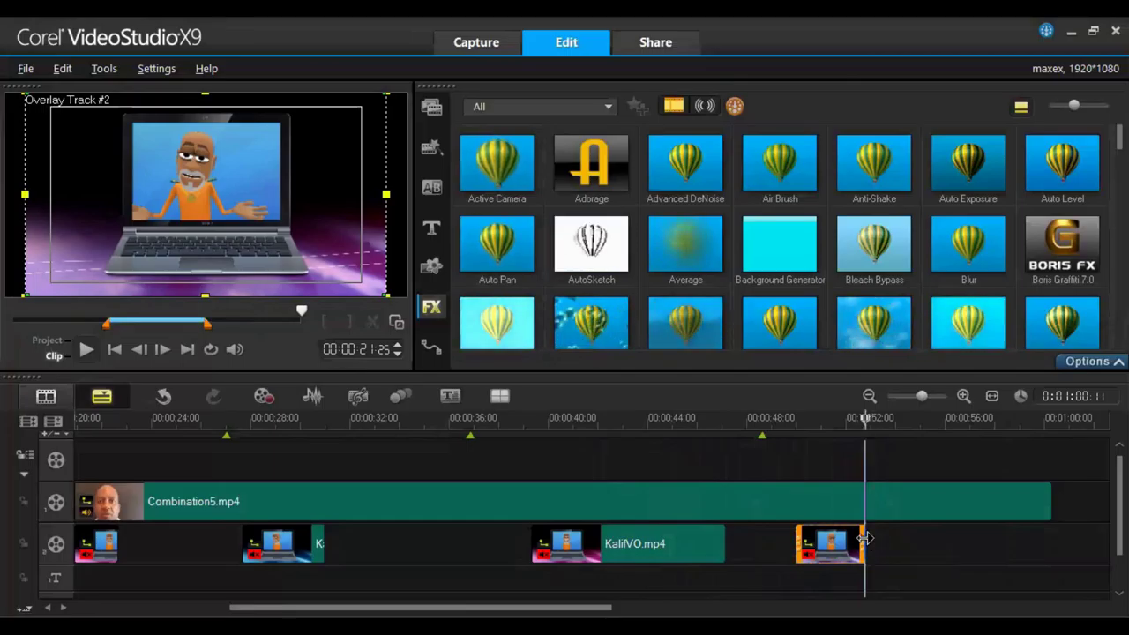
left_click_drag(864, 540, 874, 544)
left_click_drag(921, 396, 930, 397)
left_click_drag(591, 544, 614, 545)
- Play back the end of the last KalifVO clip, and watch the whole project from the start
left_click(495, 426)
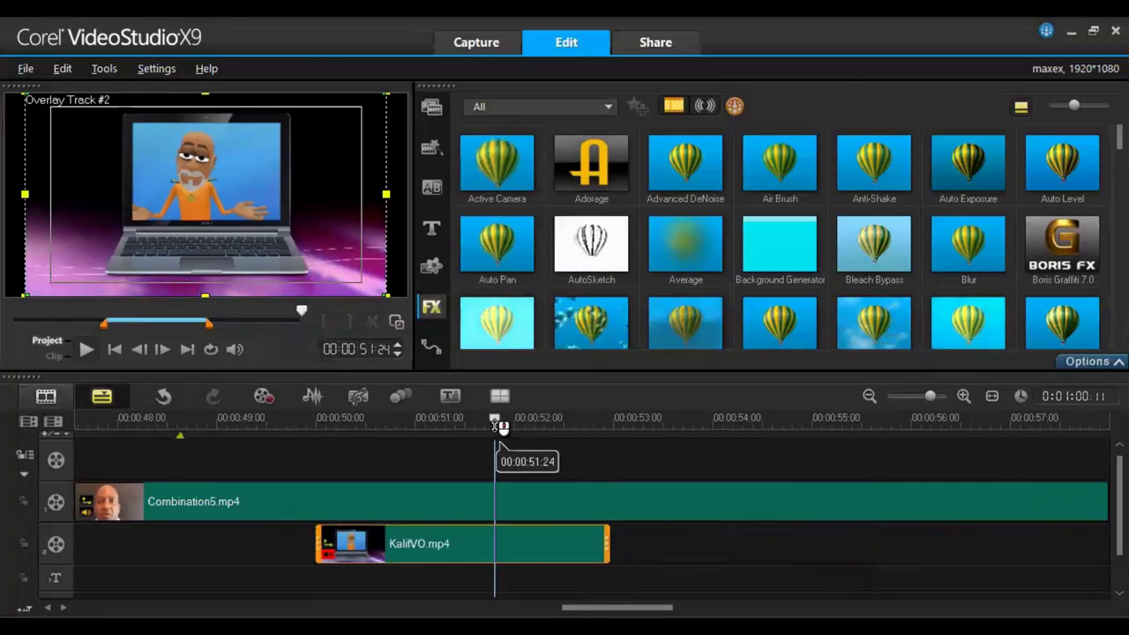
key("space")
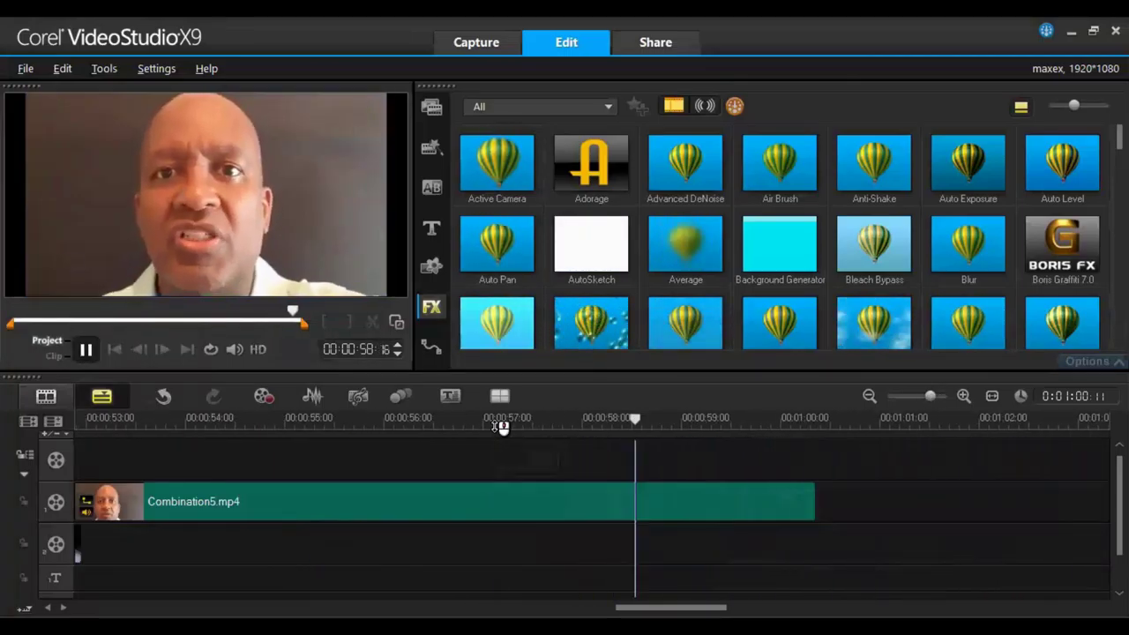
left_click(115, 349)
left_click(87, 351)
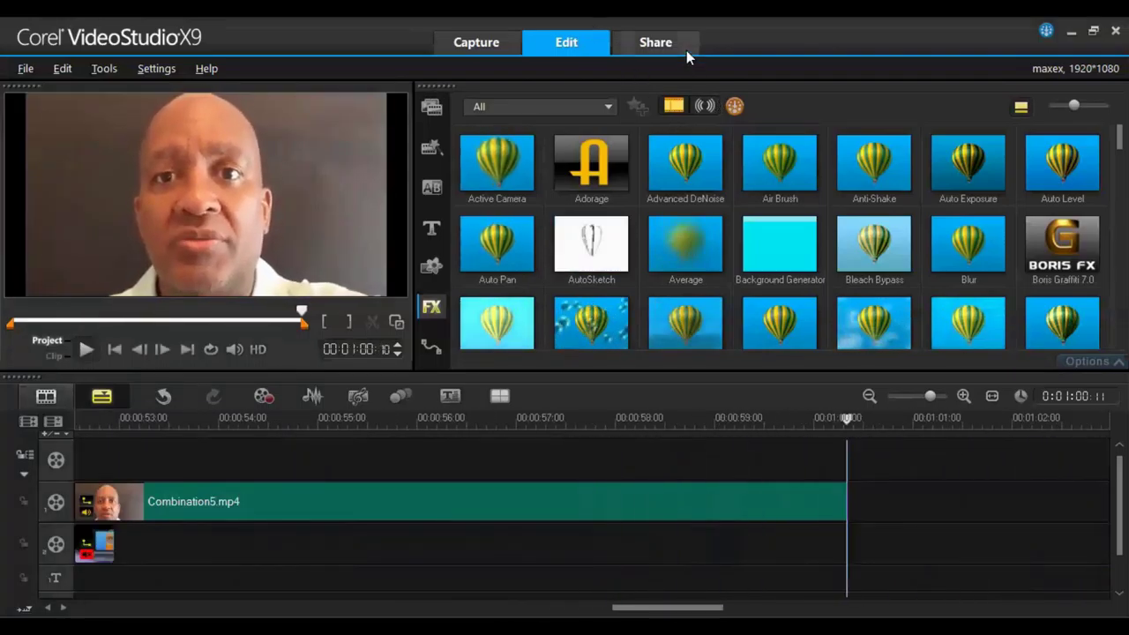
- Open the export settings for an MPEG-4 computer video and its list of profiles
left_click(686, 50)
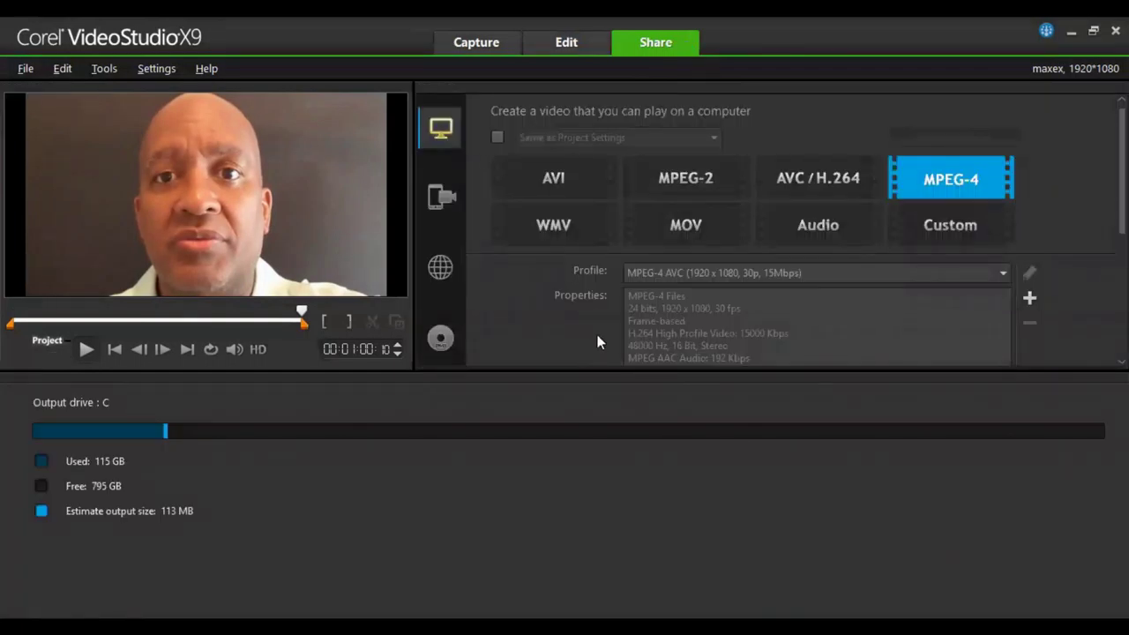
left_click(961, 273)
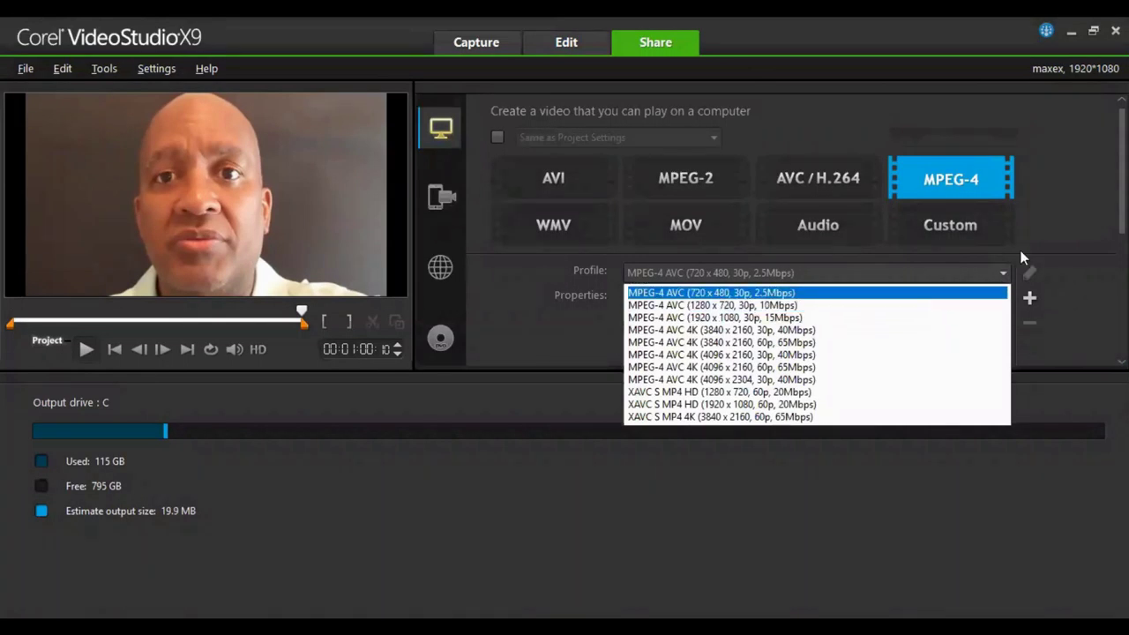